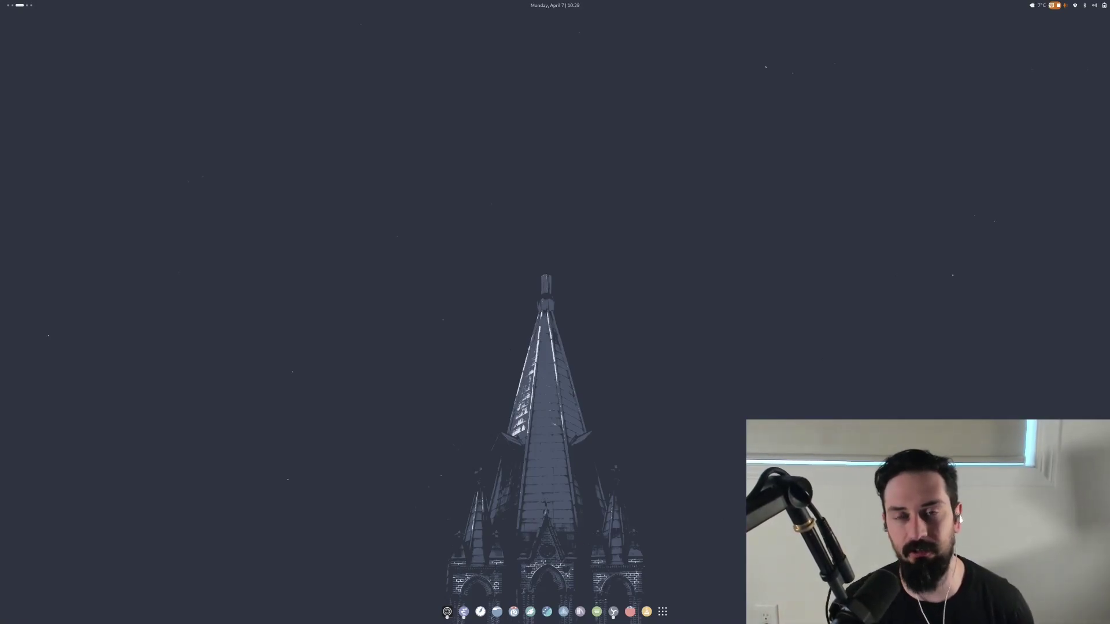
Launch Emacs full screen on the first workspace with the Super+E shortcut.
key(super+e)
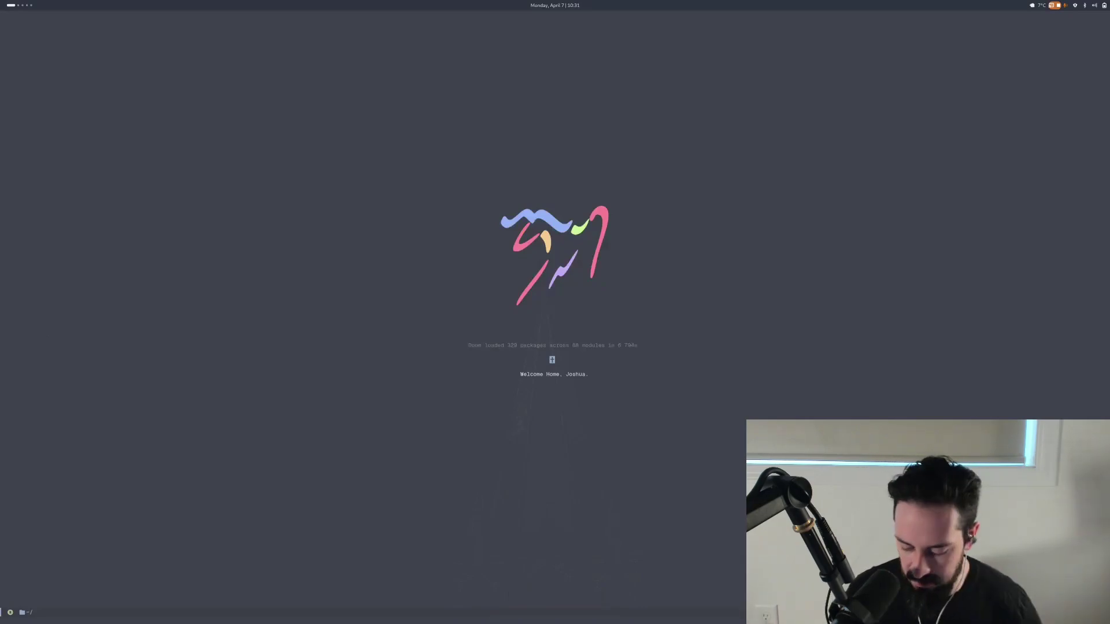
Switch to workspace 2 with Super+2 to see the blog home page in the browser.
key(super+2)
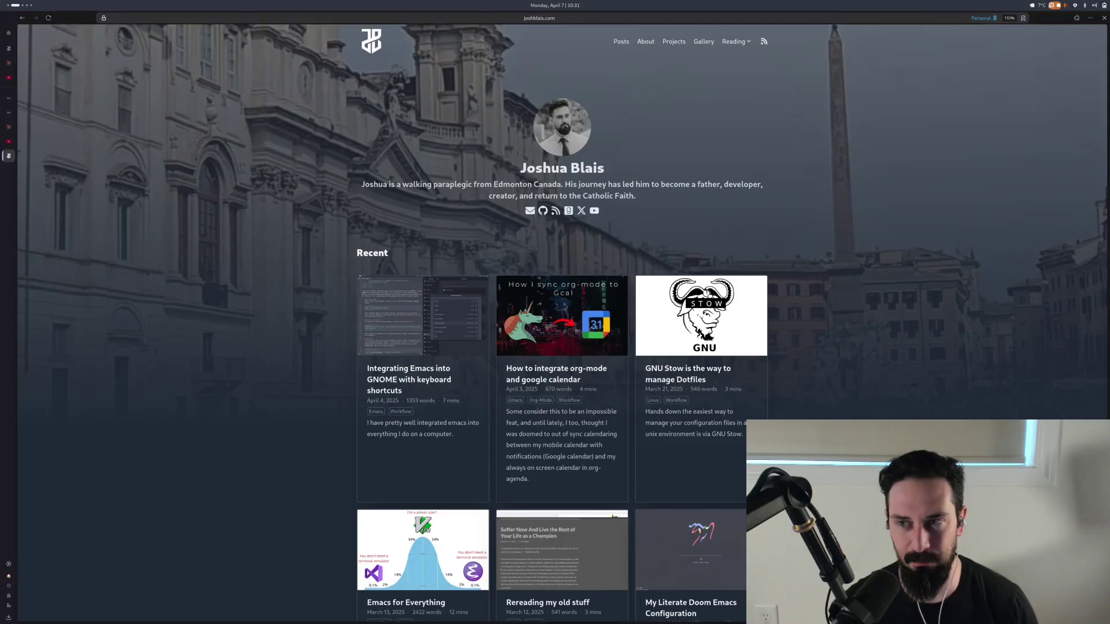
Peek at the browser extensions list and Vimium link hints, then move to empty workspace 3.
click(1076, 17)
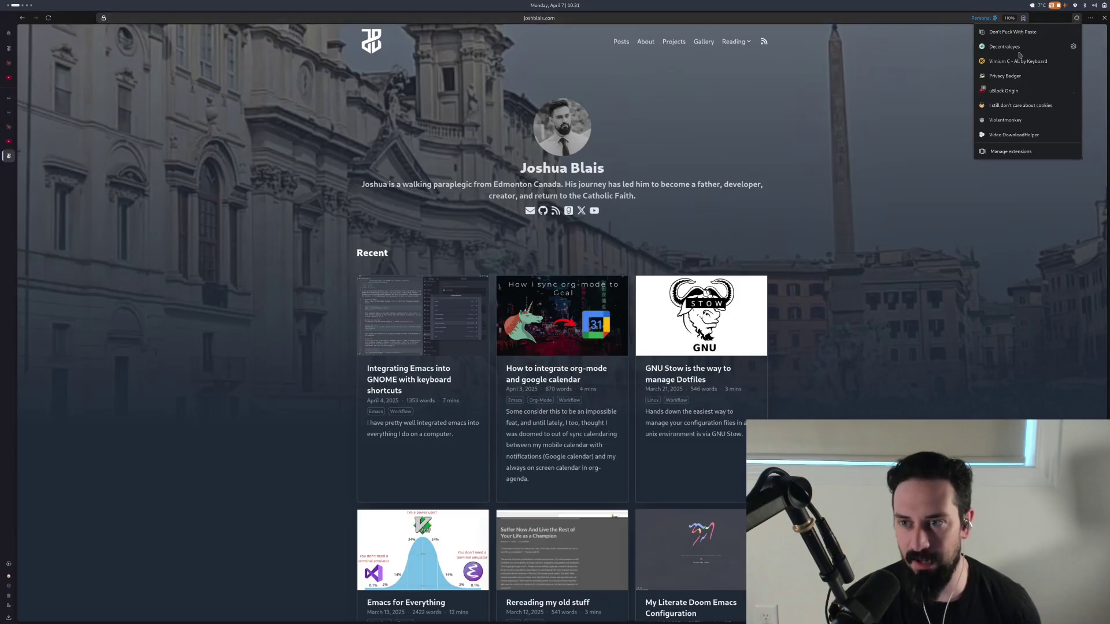
click(835, 202)
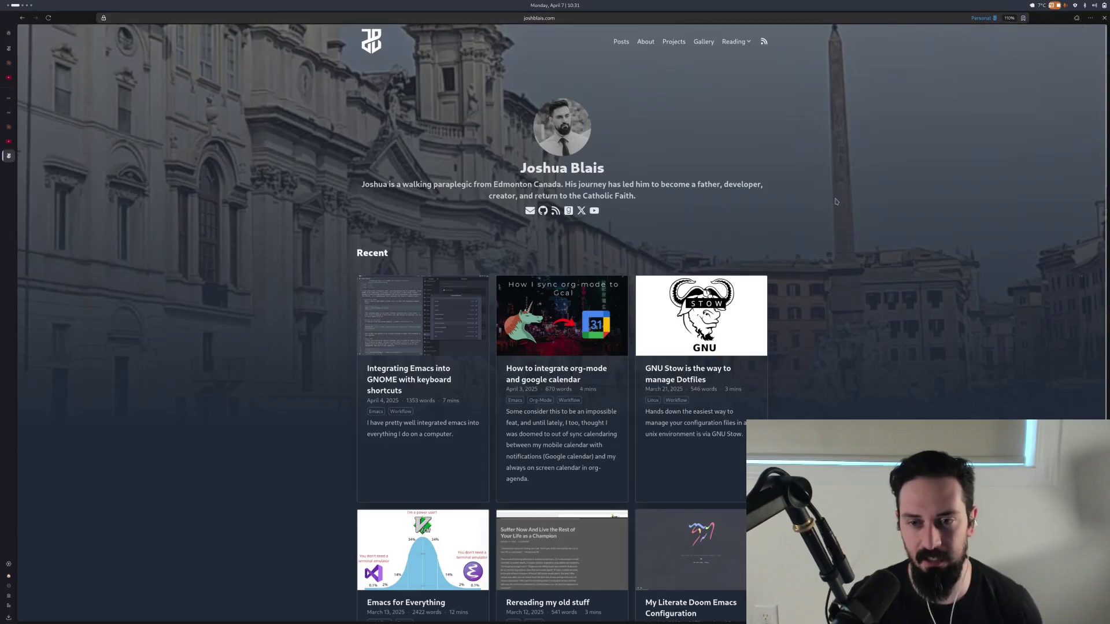
key(f)
key(Escape)
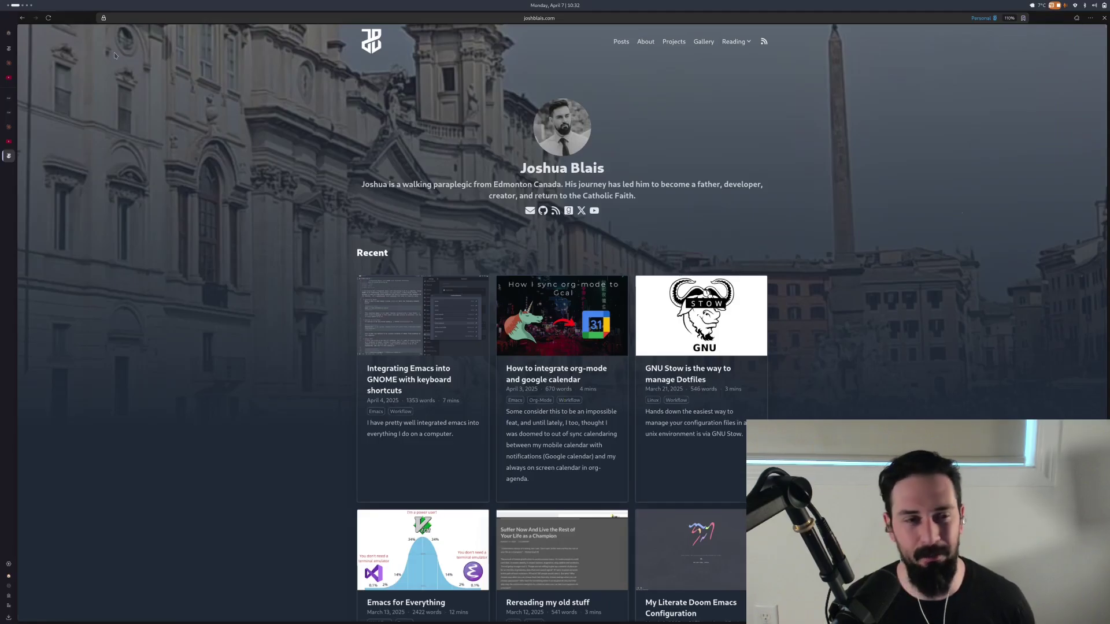
key(ctrl+alt+Right)
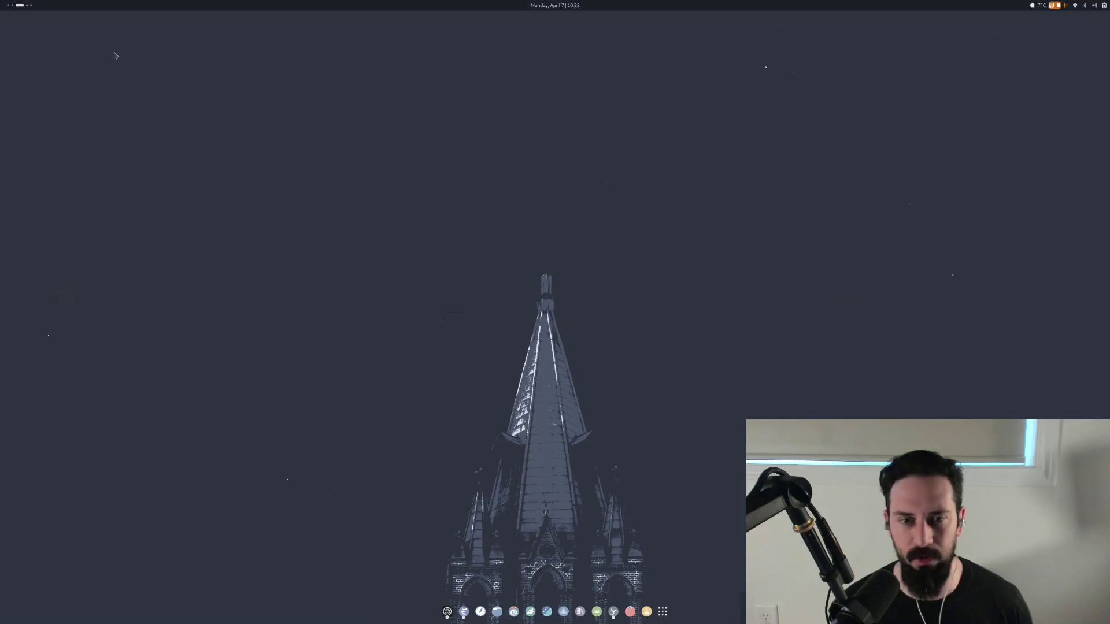
key(super)
text(gimp)
key(Escape)
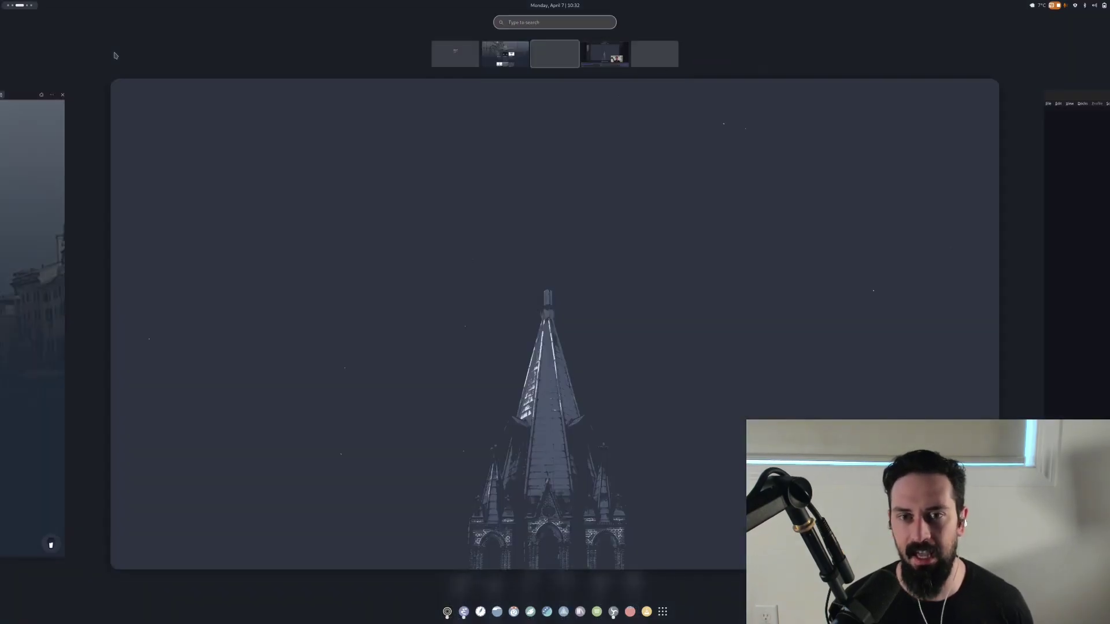
text(shell)
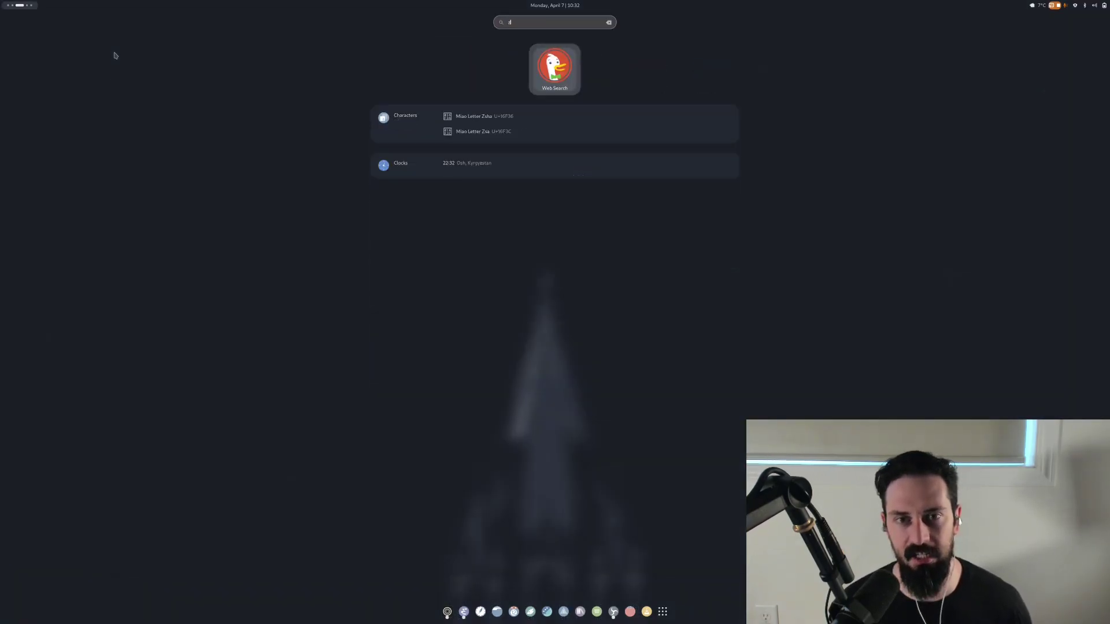
key(Escape)
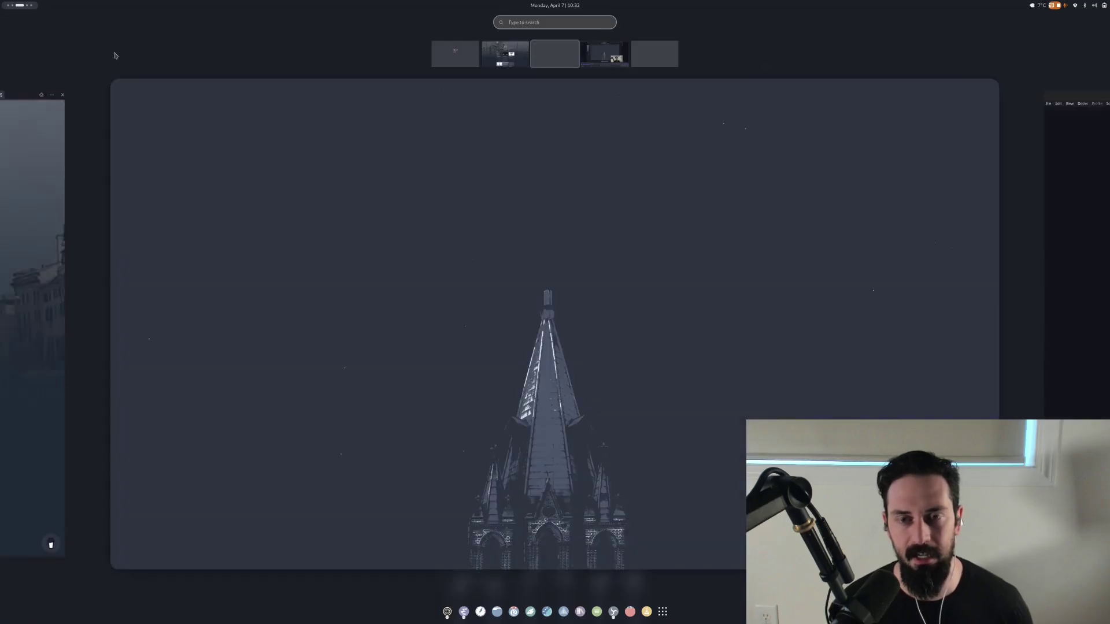
text(auda)
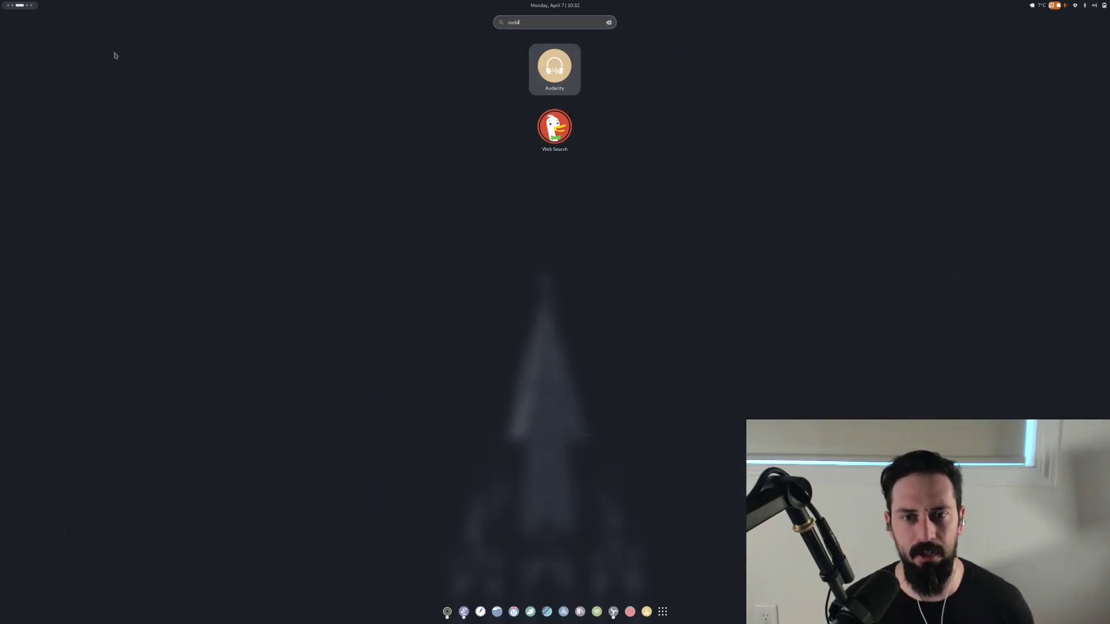
key(Return)
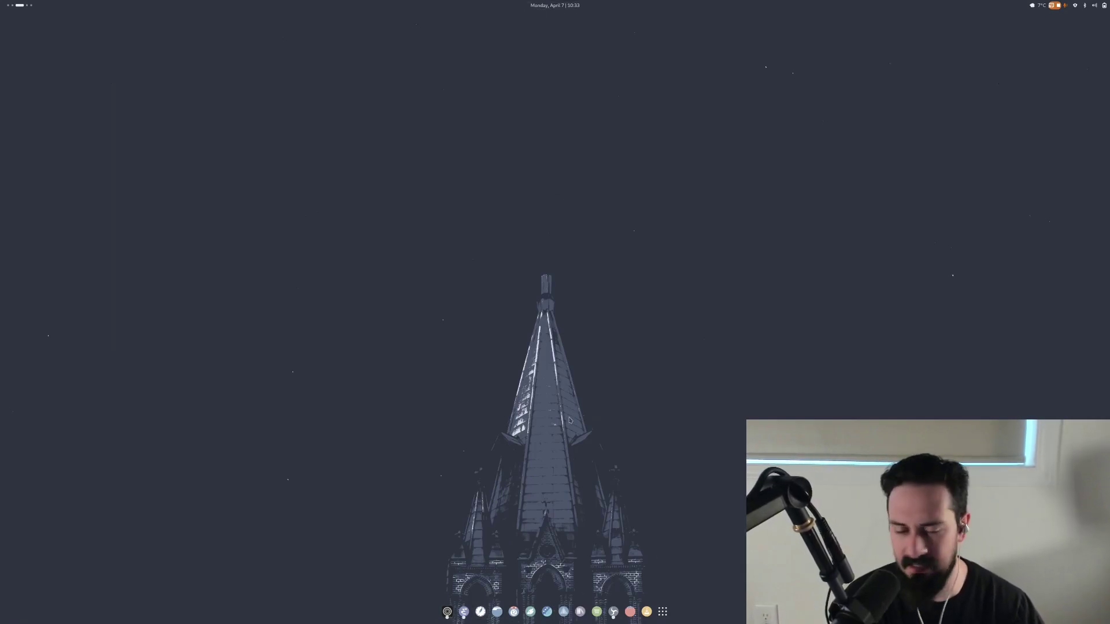
key(super+1)
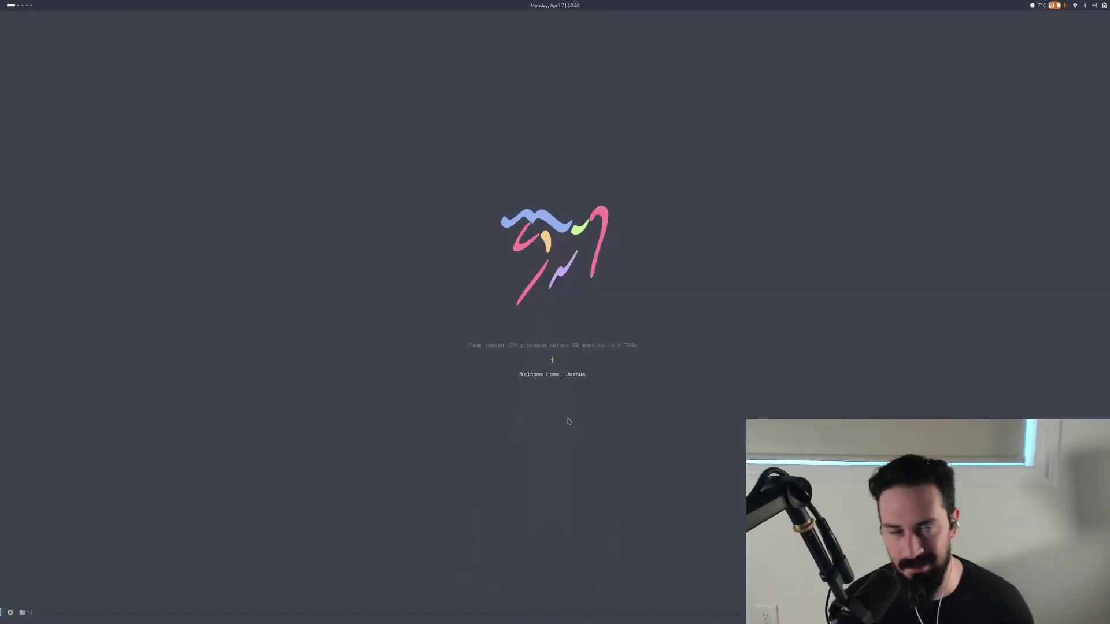
key(super+2)
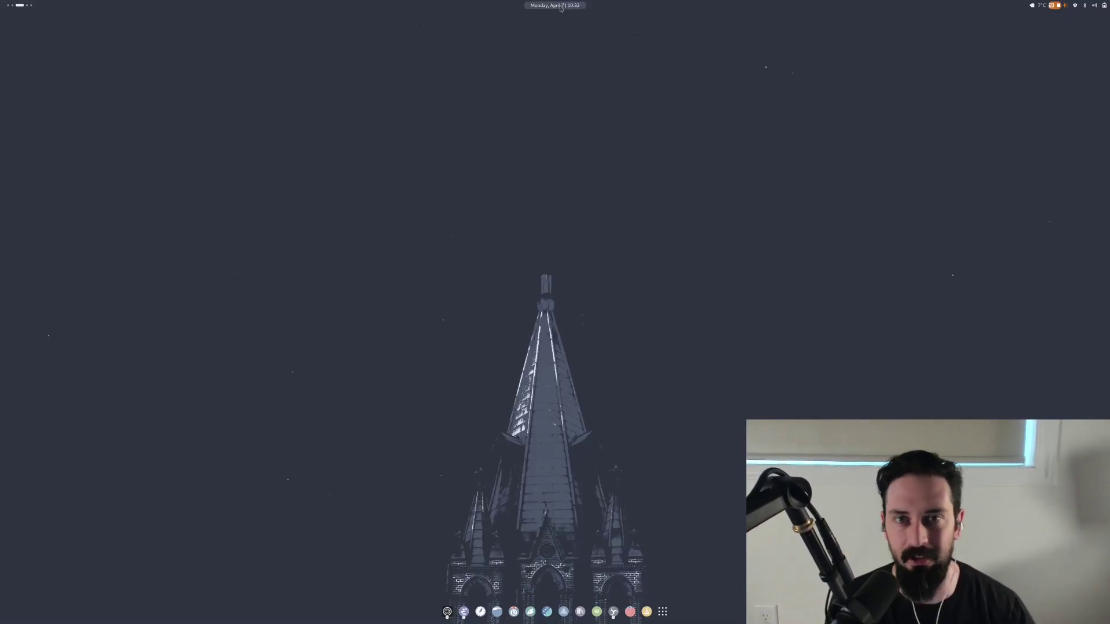
Glance at the calendar and hourly weather forecast, then bring up quick settings with Super+S.
click(560, 8)
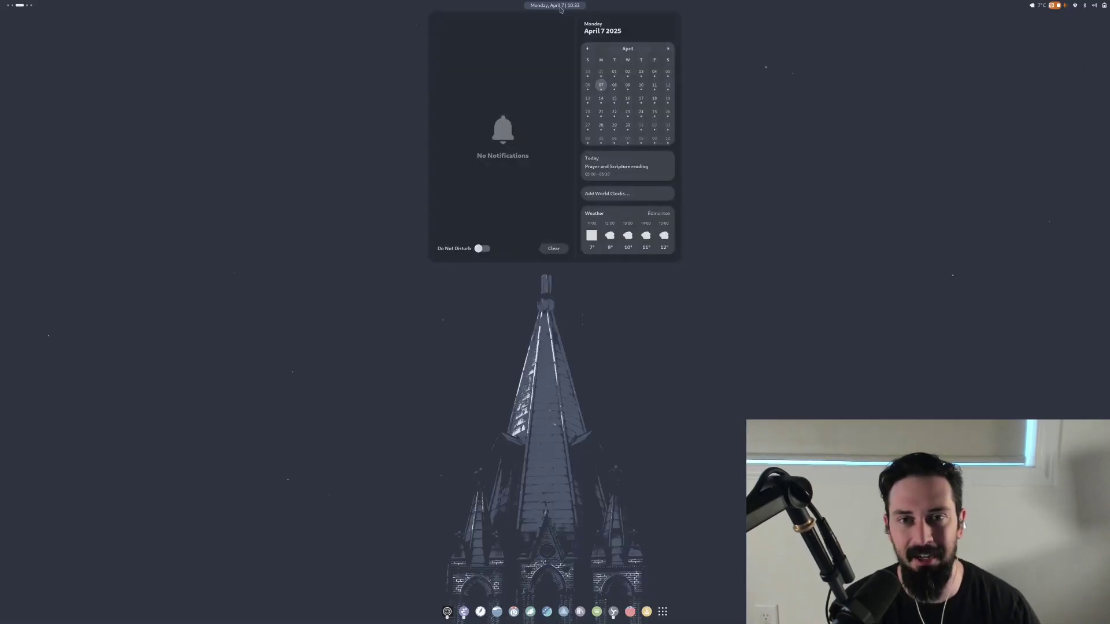
click(565, 9)
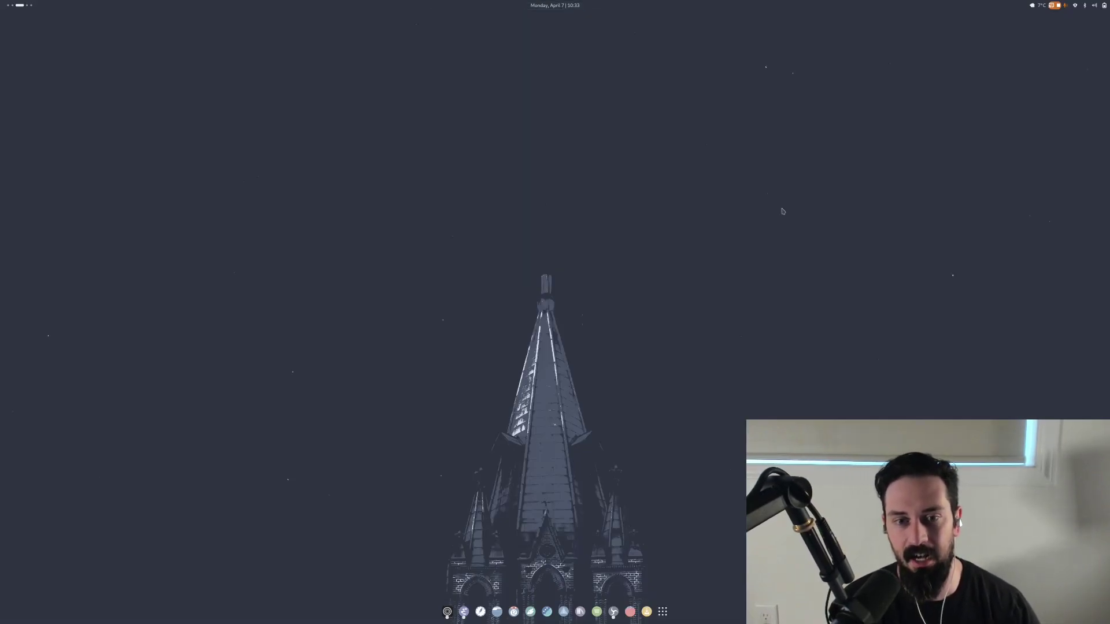
click(1036, 5)
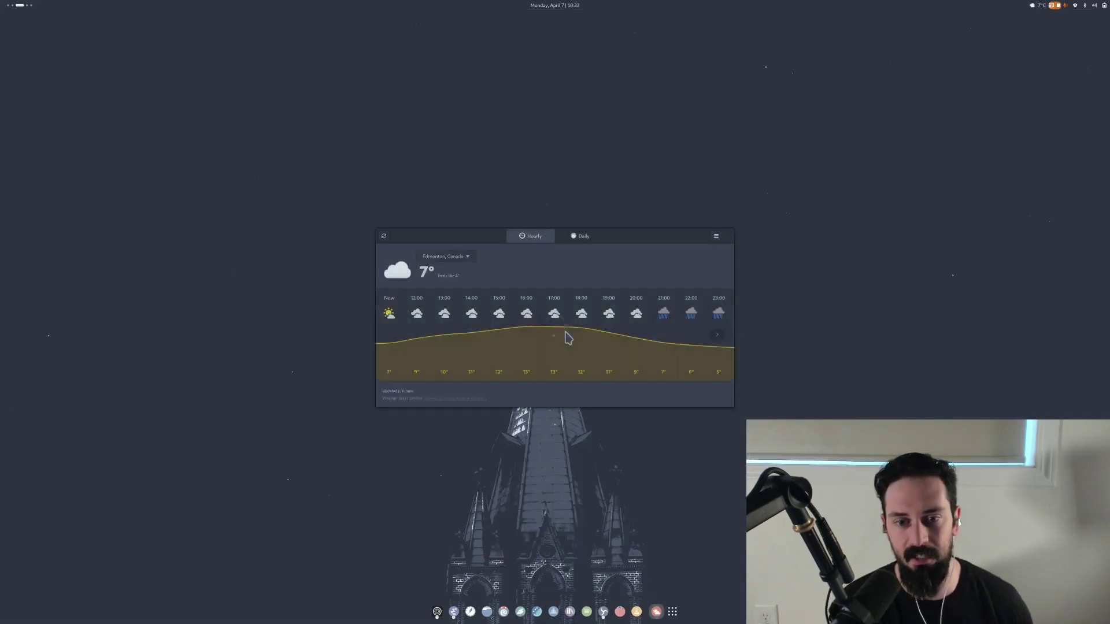
key(ctrl+q)
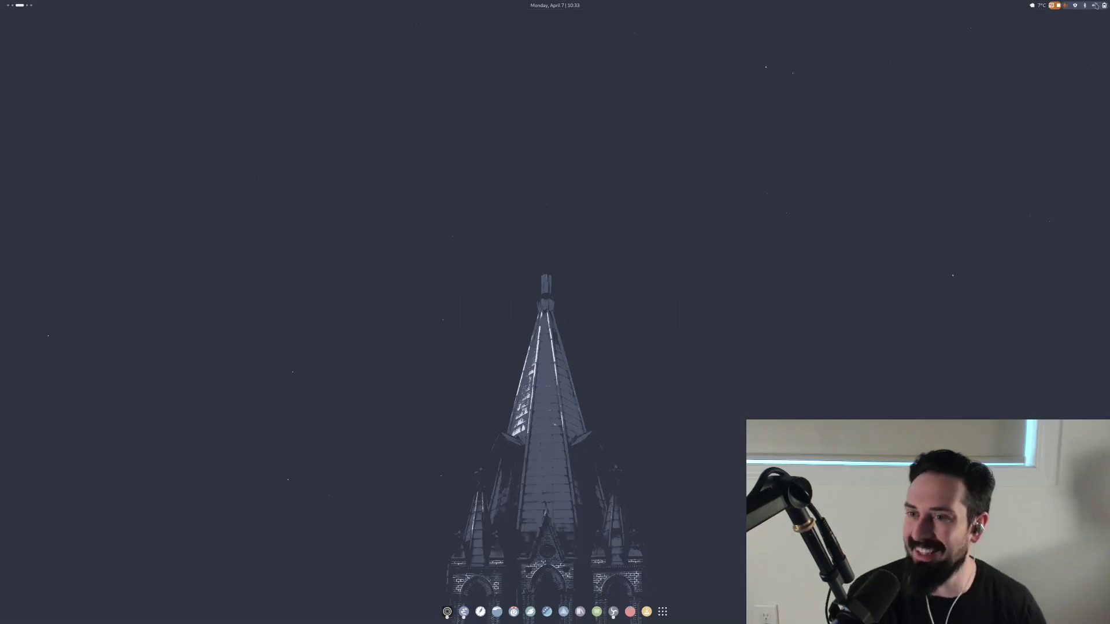
key(super+s)
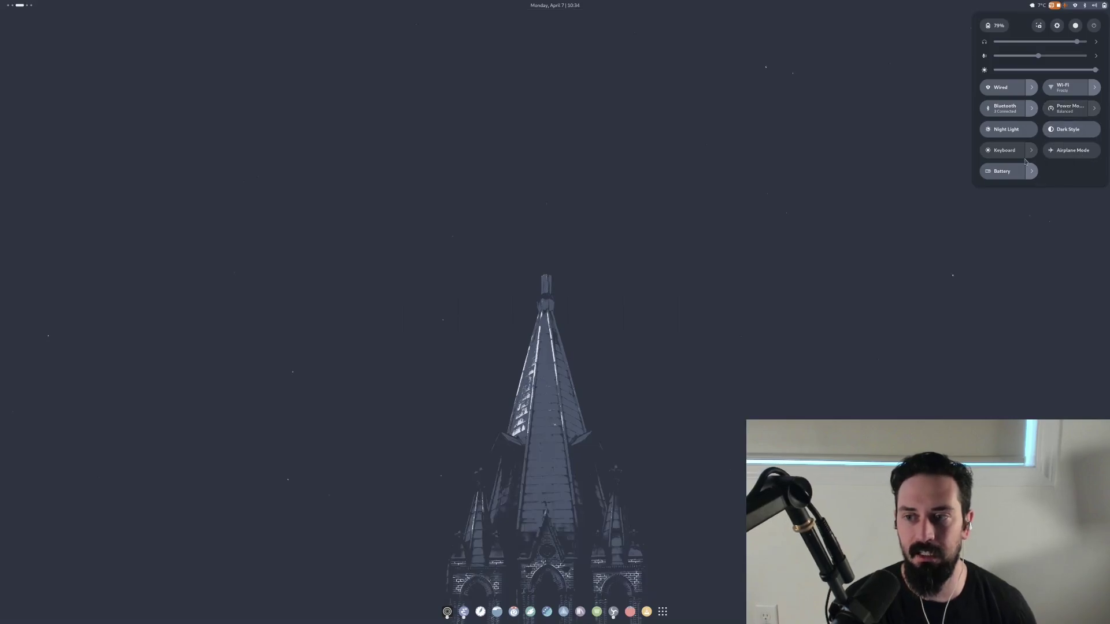
Dismiss quick settings and launch Extension Manager by searching 'ex' in the overview.
click(839, 229)
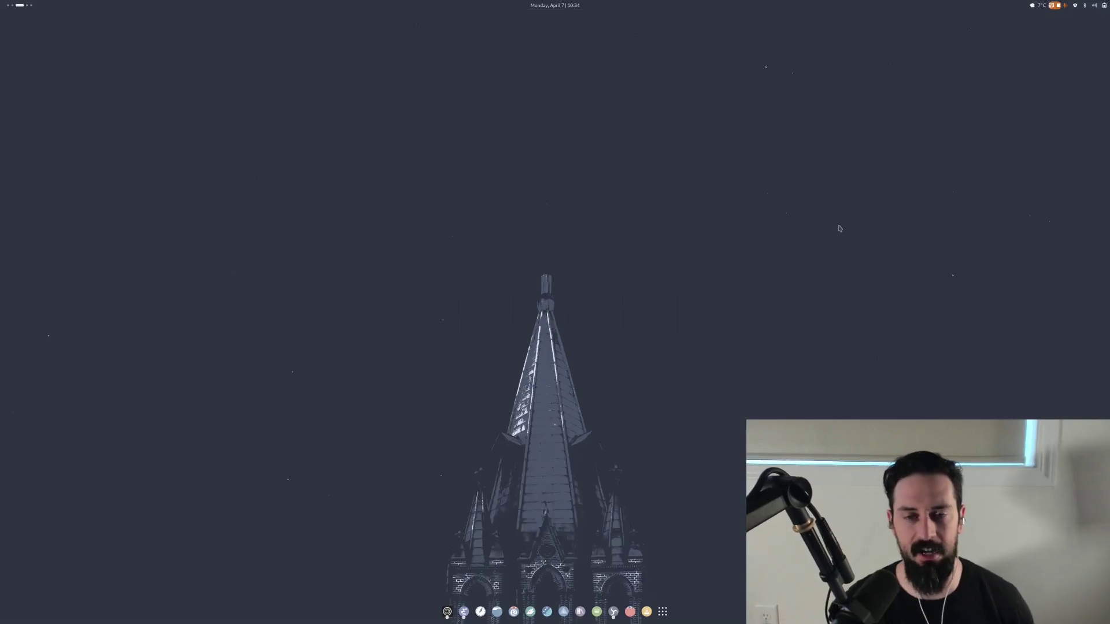
key(super)
text(ex)
key(Return)
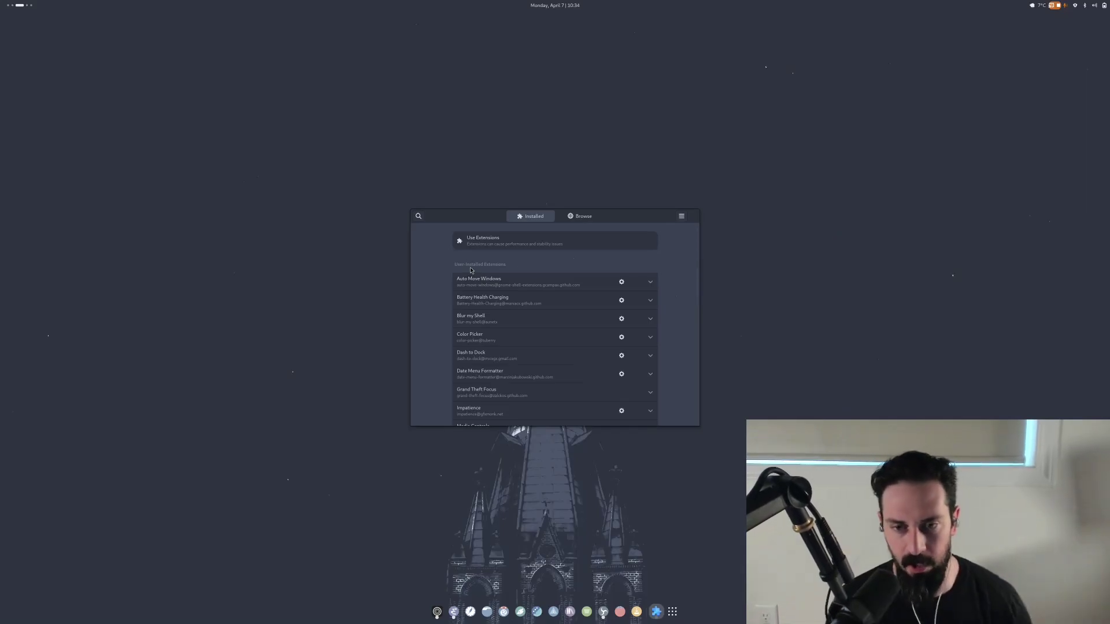
click(621, 282)
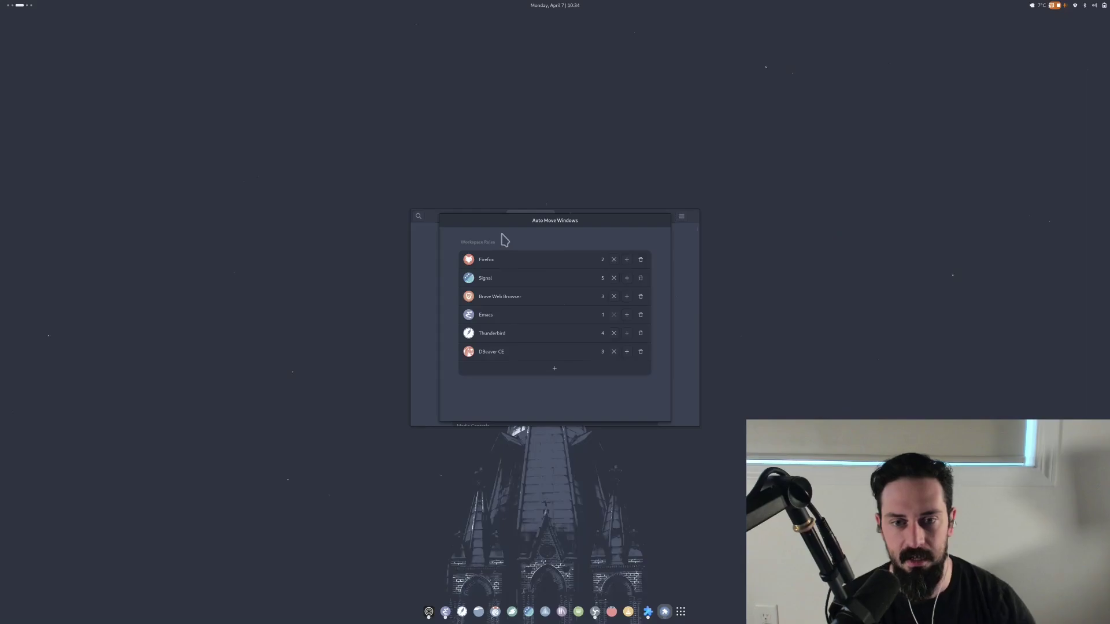
key(Escape)
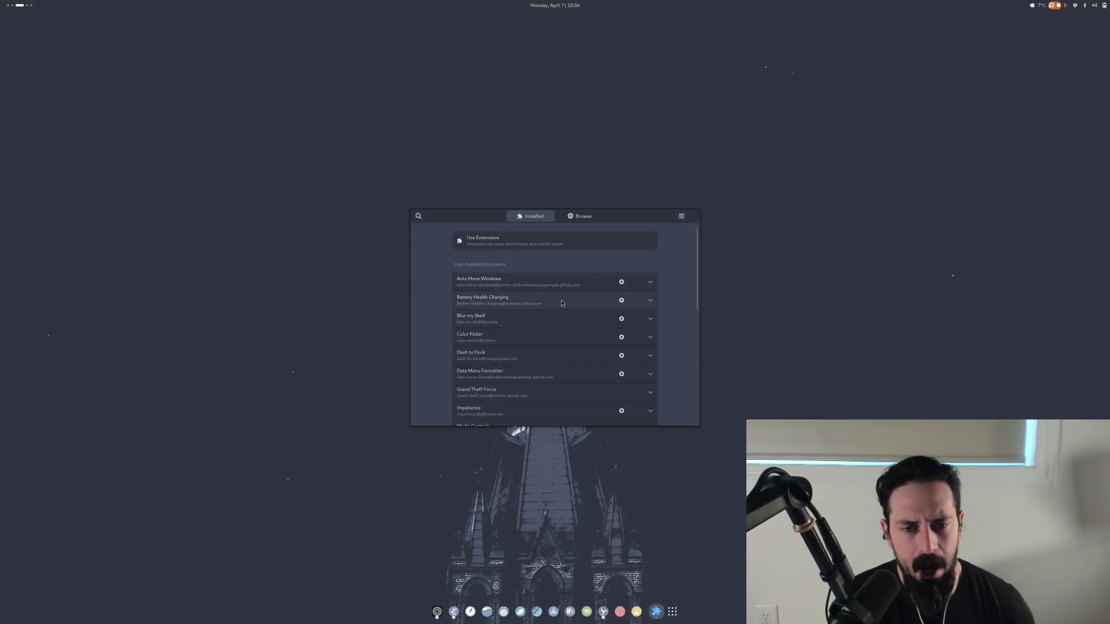
click(1087, 5)
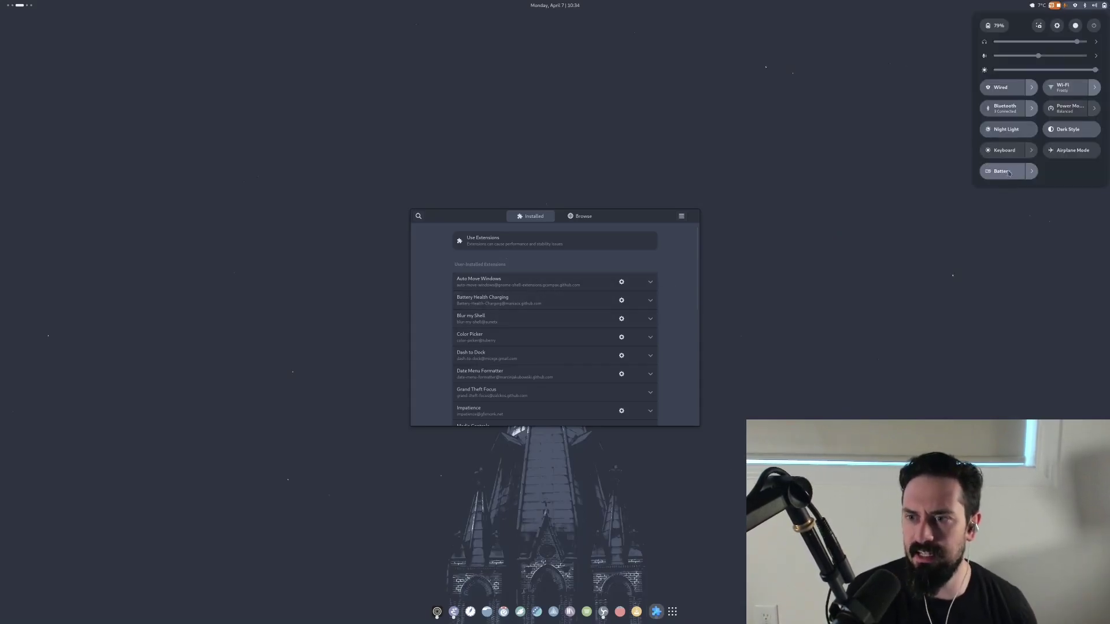
click(1031, 172)
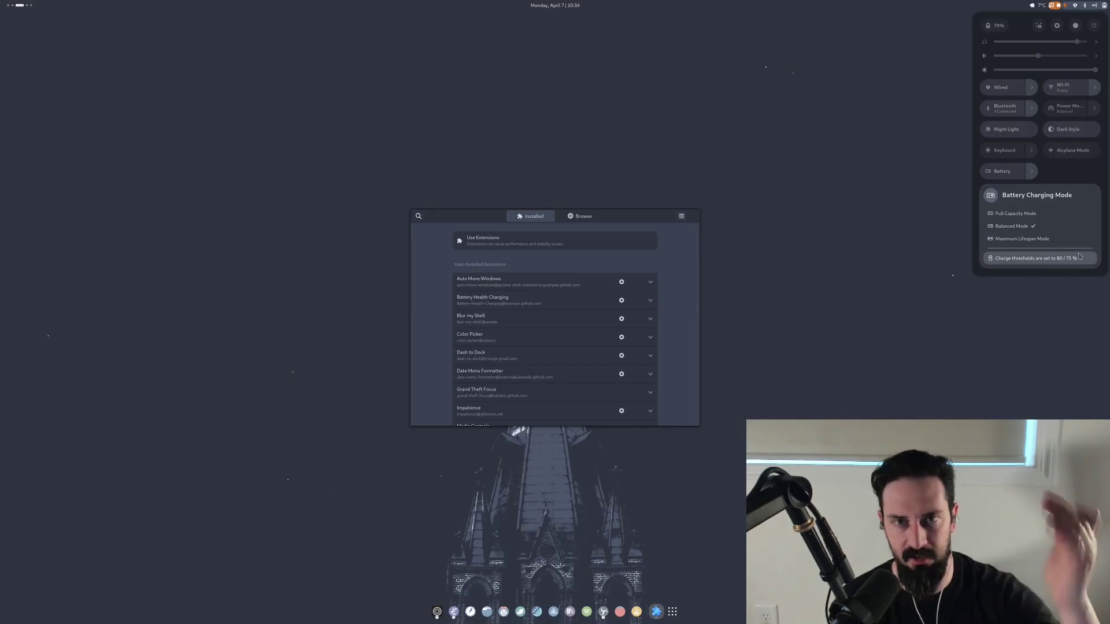
key(Up)
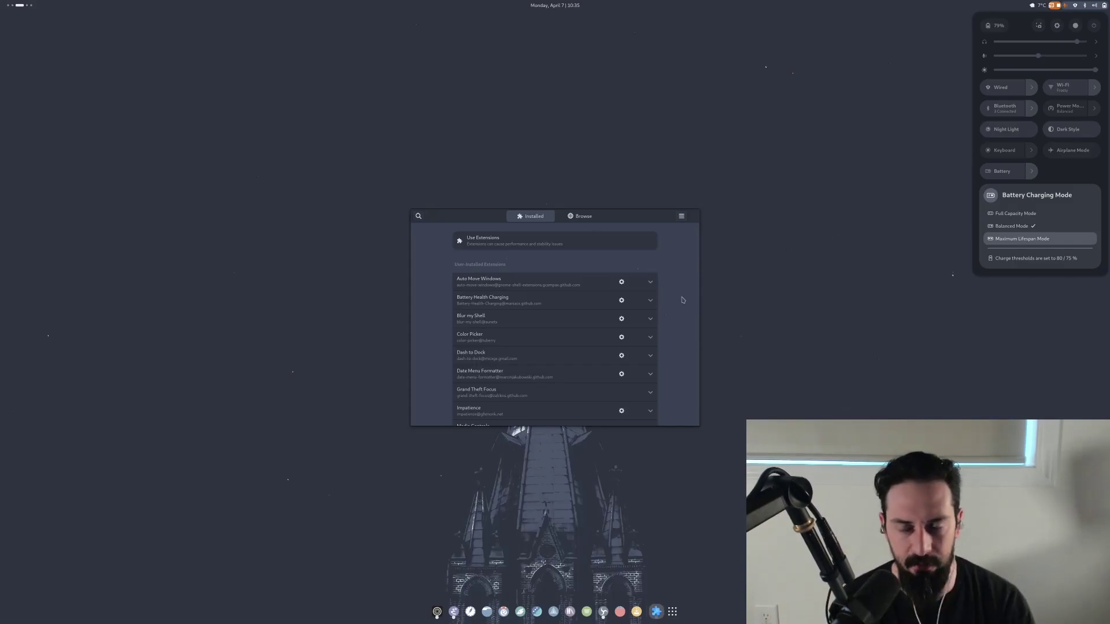
key(Escape)
key(Escape)
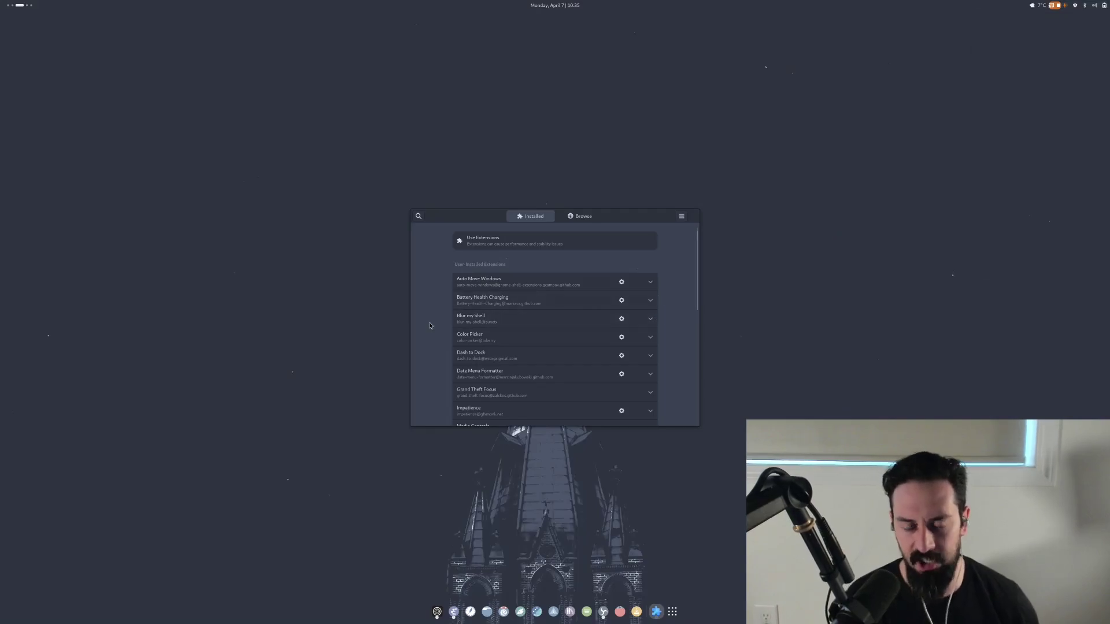
Clear the extension search, return to Extension Manager, and pick a screen colour with Super+Shift+C.
text(i)
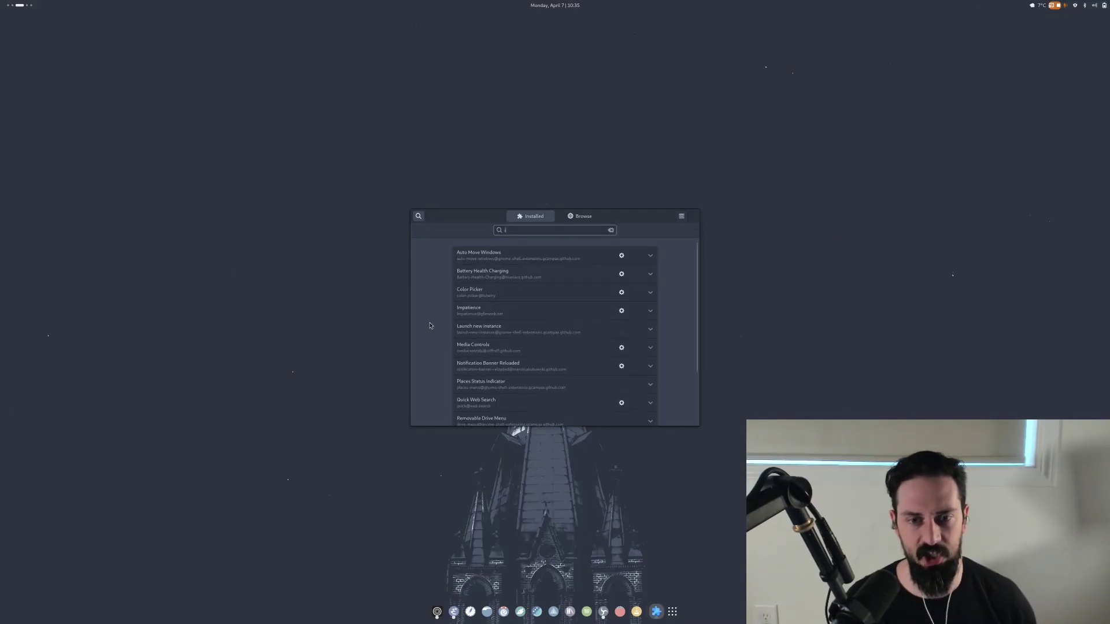
key(Escape)
key(super)
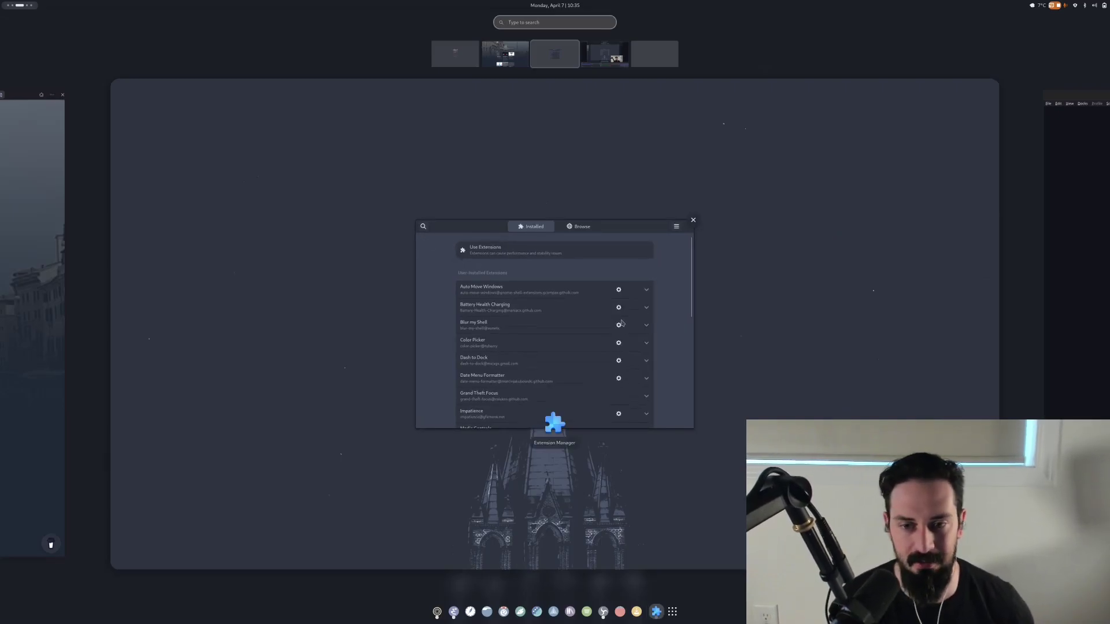
click(583, 329)
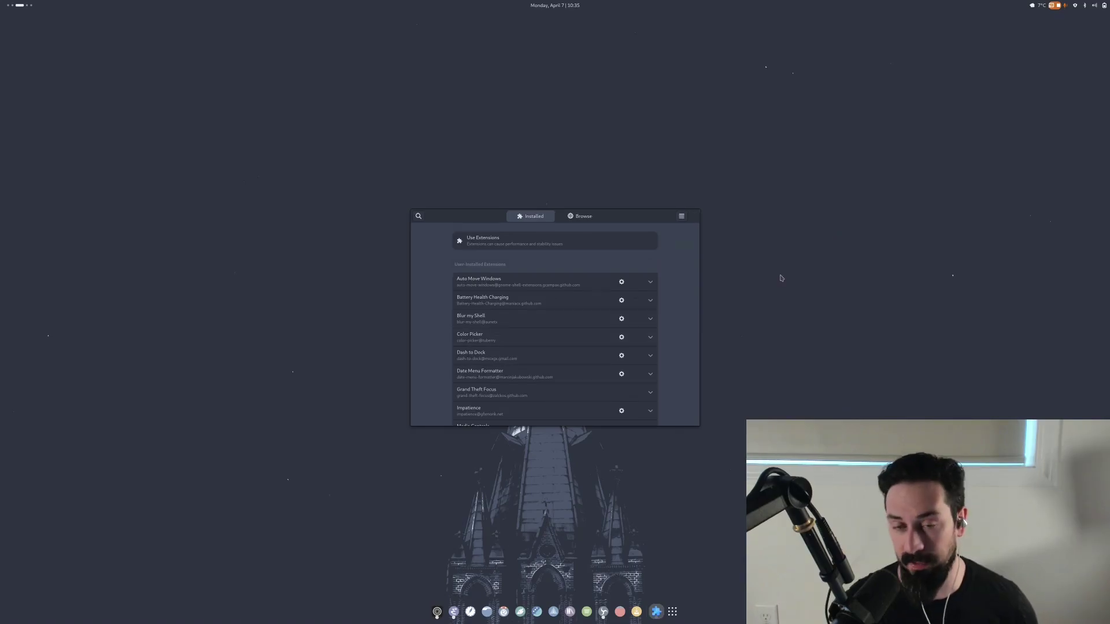
key(super+shift+c)
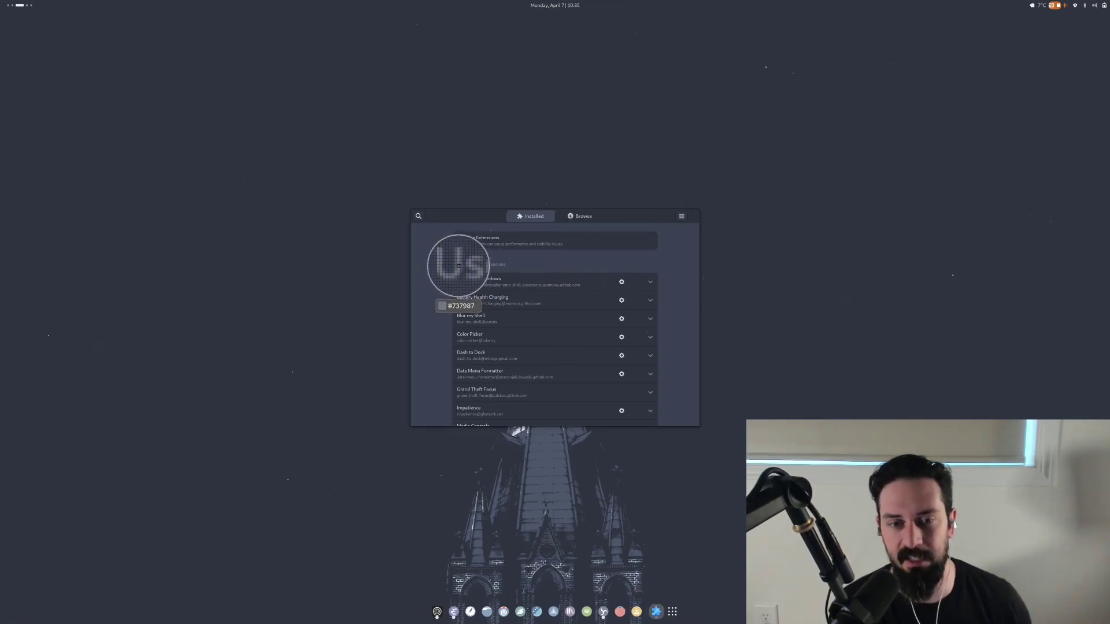
click(458, 265)
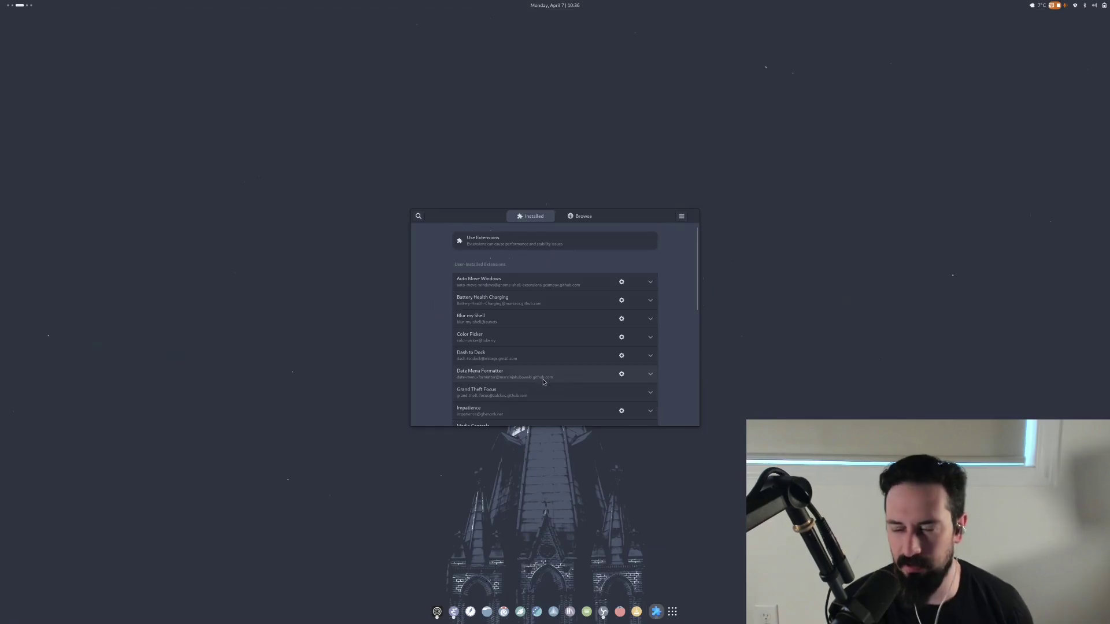
Scroll the Installed list down past Impatience and Open Bar to Weather or Not.
scroll(543, 382, down, 2)
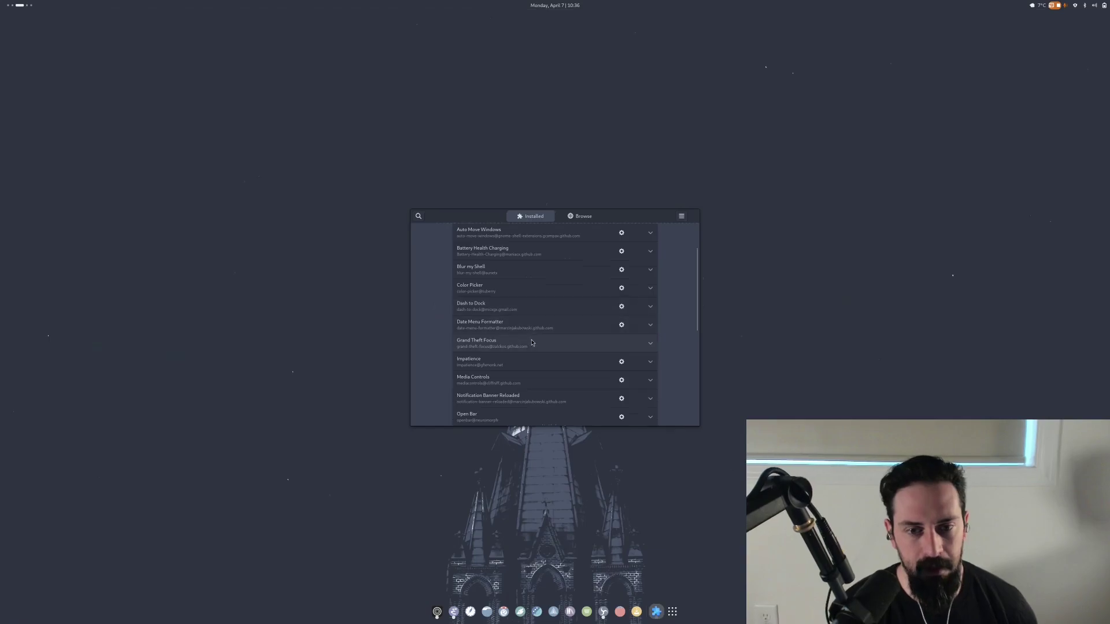
scroll(538, 346, down, 4)
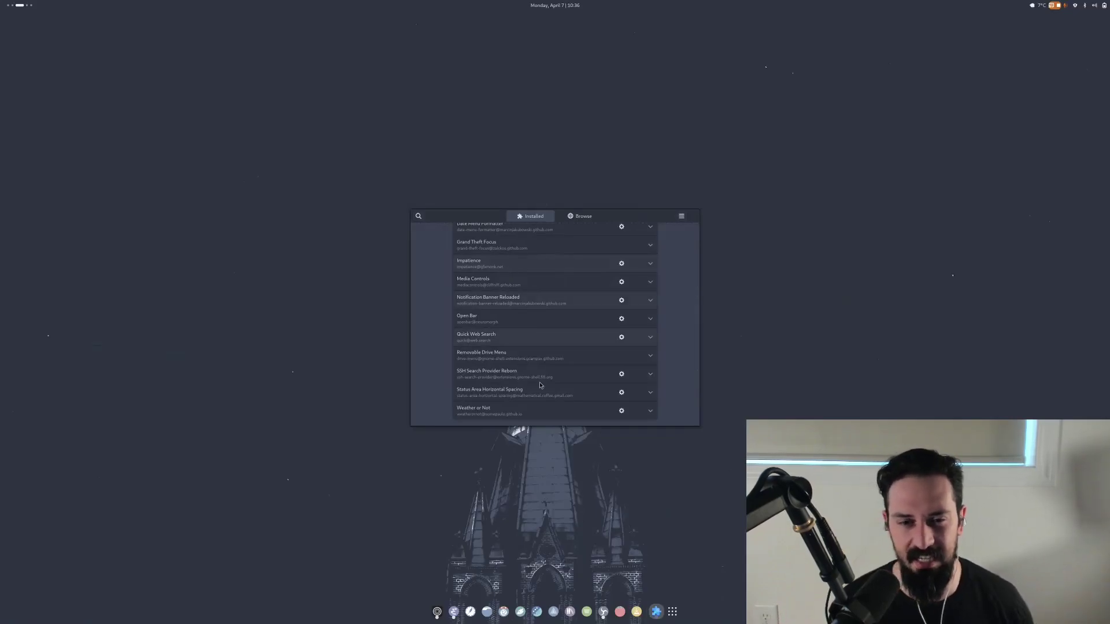
click(621, 263)
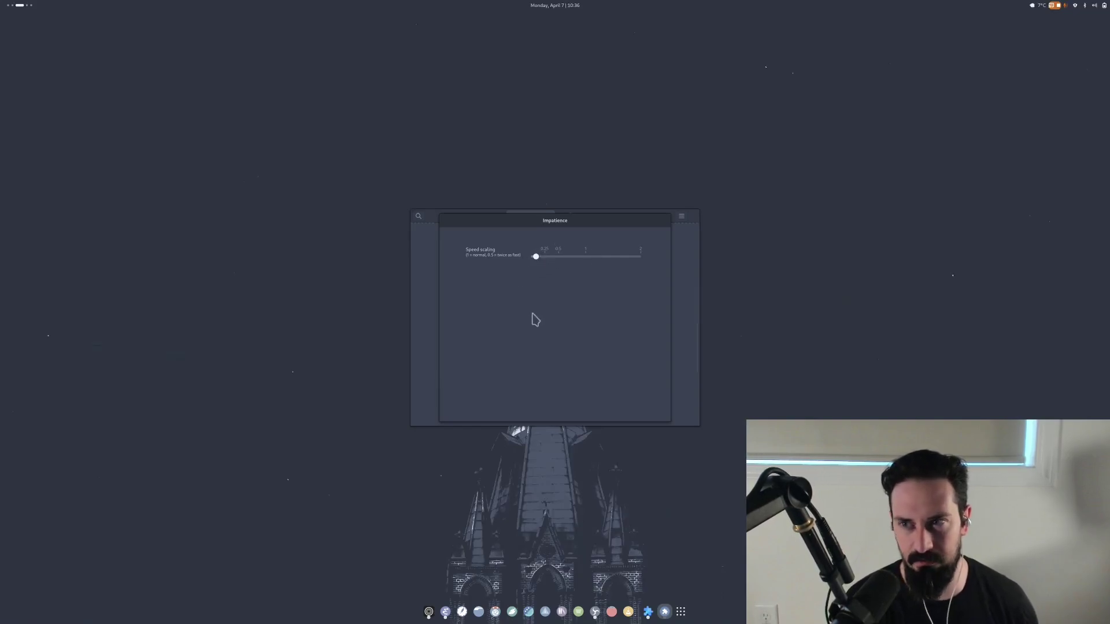
key(Escape)
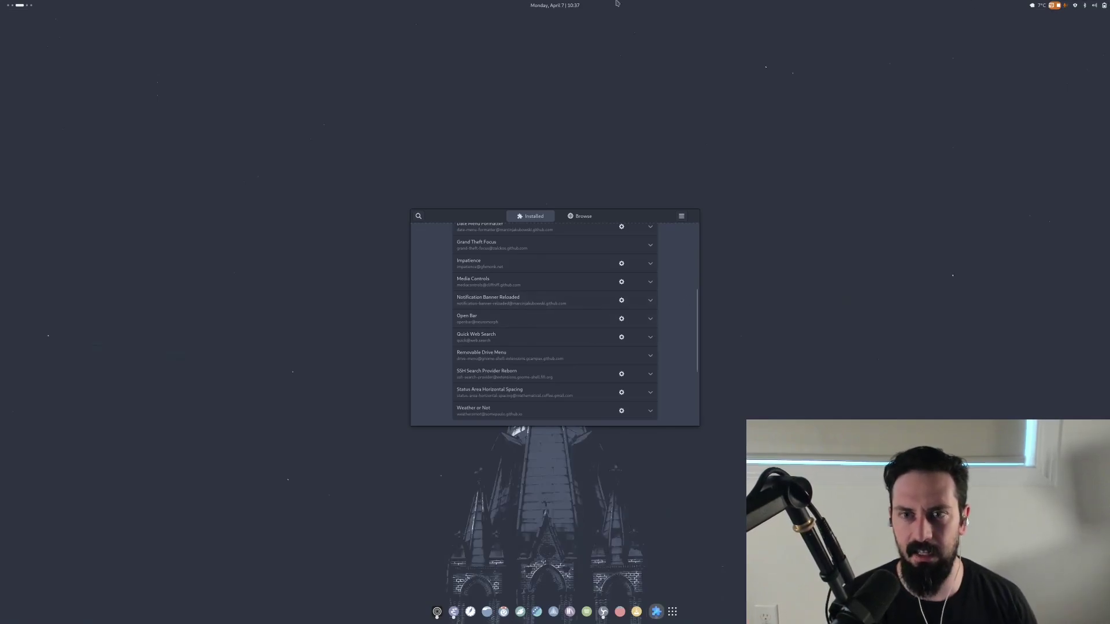
Browse Open Bar's Auto Theming, Top Bar Properties, Window-Max Bar and Bar Background pages.
click(1079, 6)
click(840, 306)
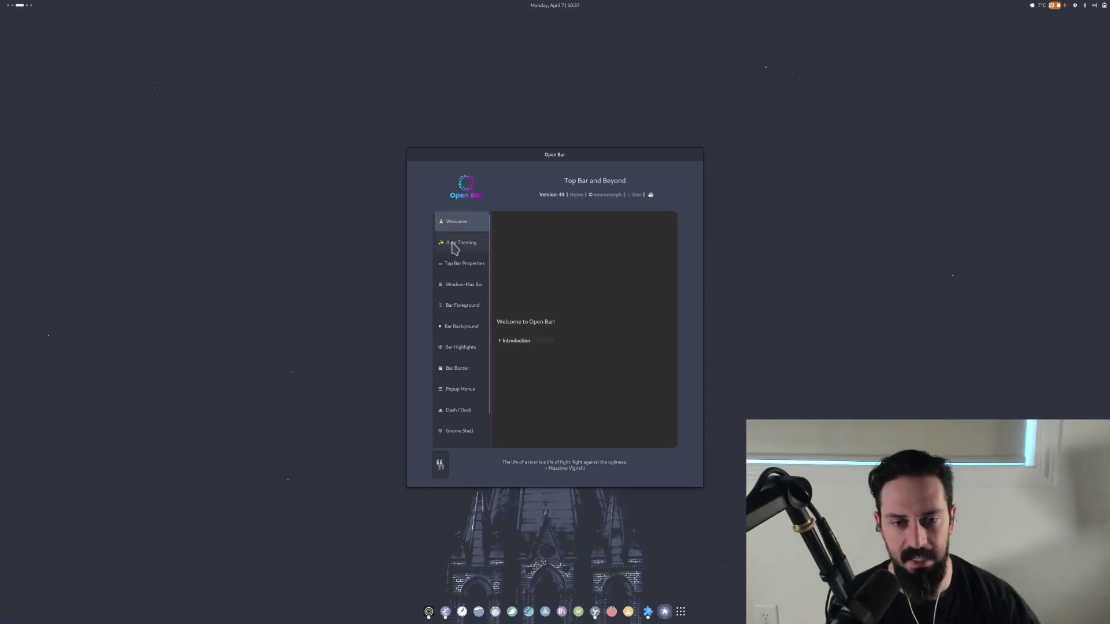
click(451, 245)
click(456, 264)
click(458, 285)
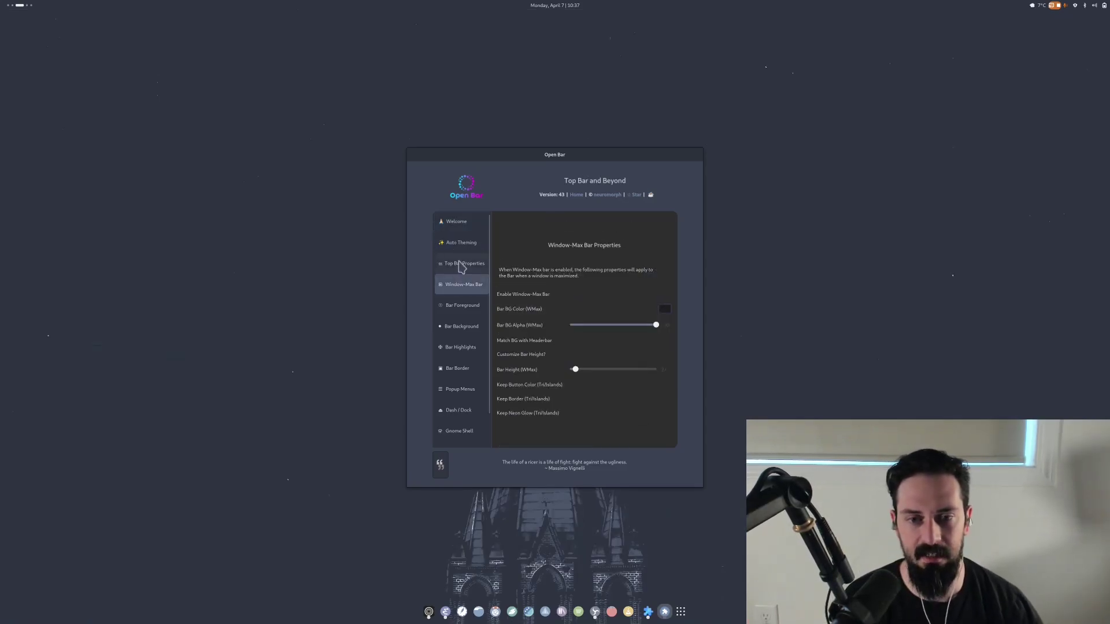
click(468, 326)
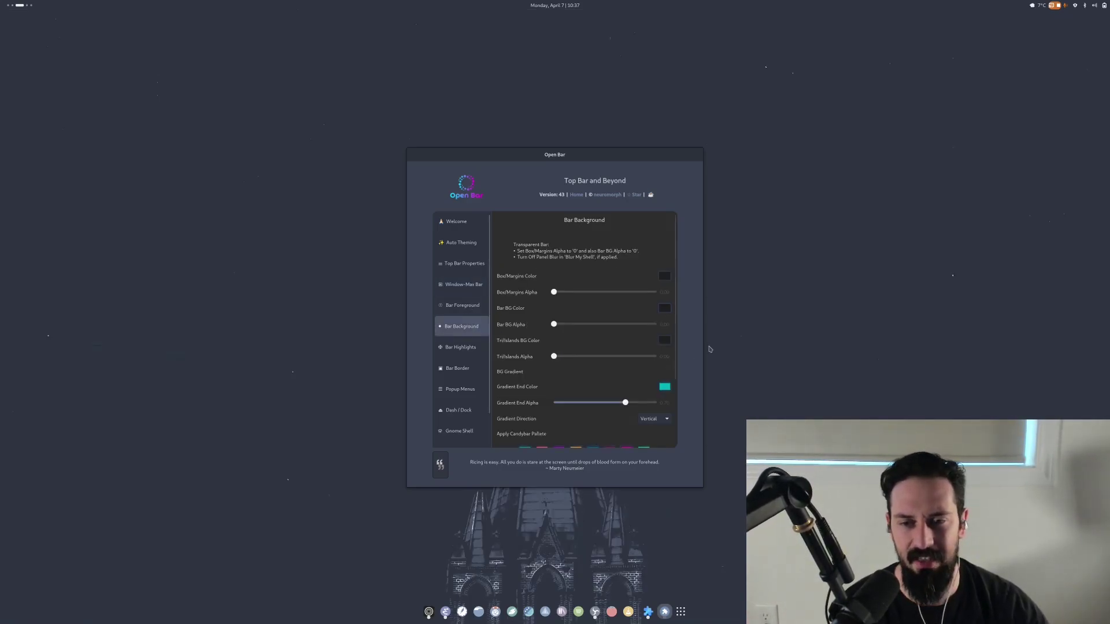
click(466, 285)
click(461, 264)
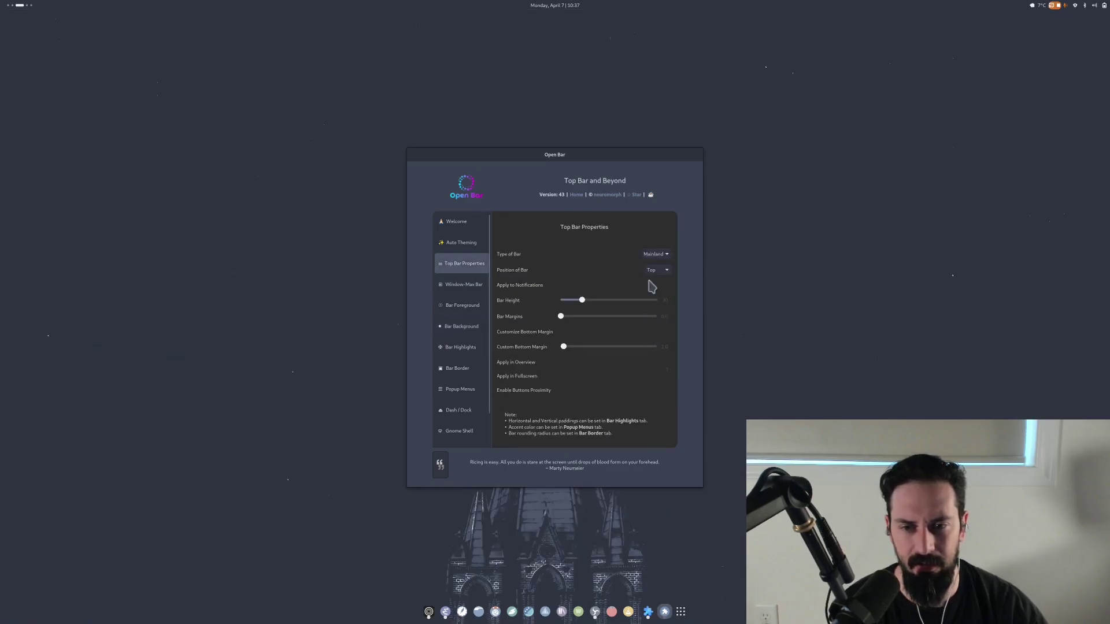
Try the Islands and Mainland bar types, settle on Floating, and close Open Bar settings.
click(656, 254)
click(657, 304)
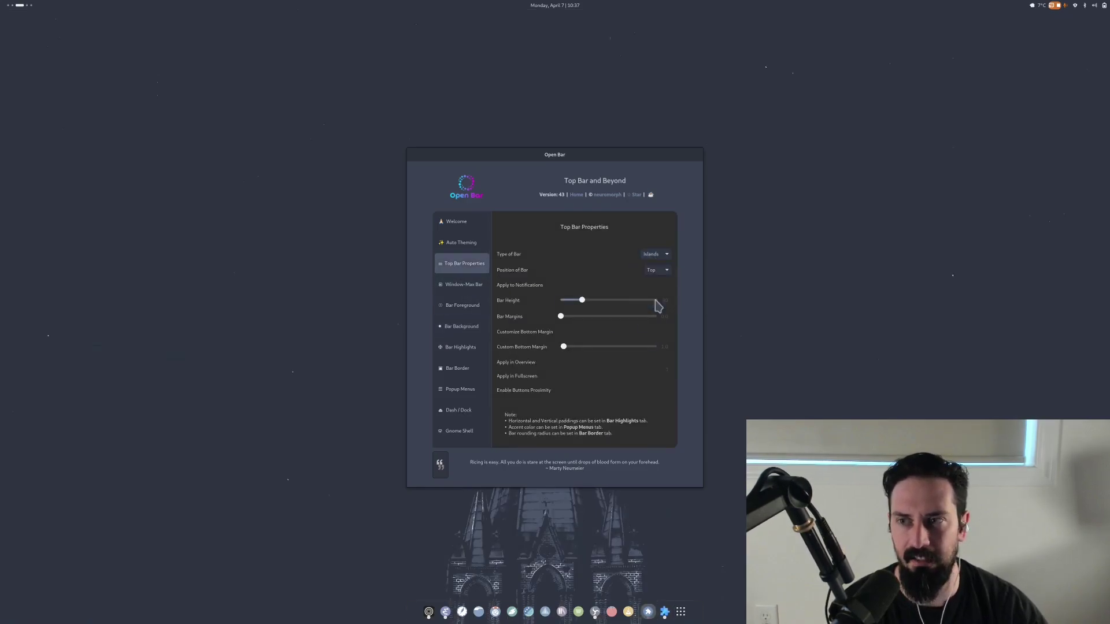
click(657, 256)
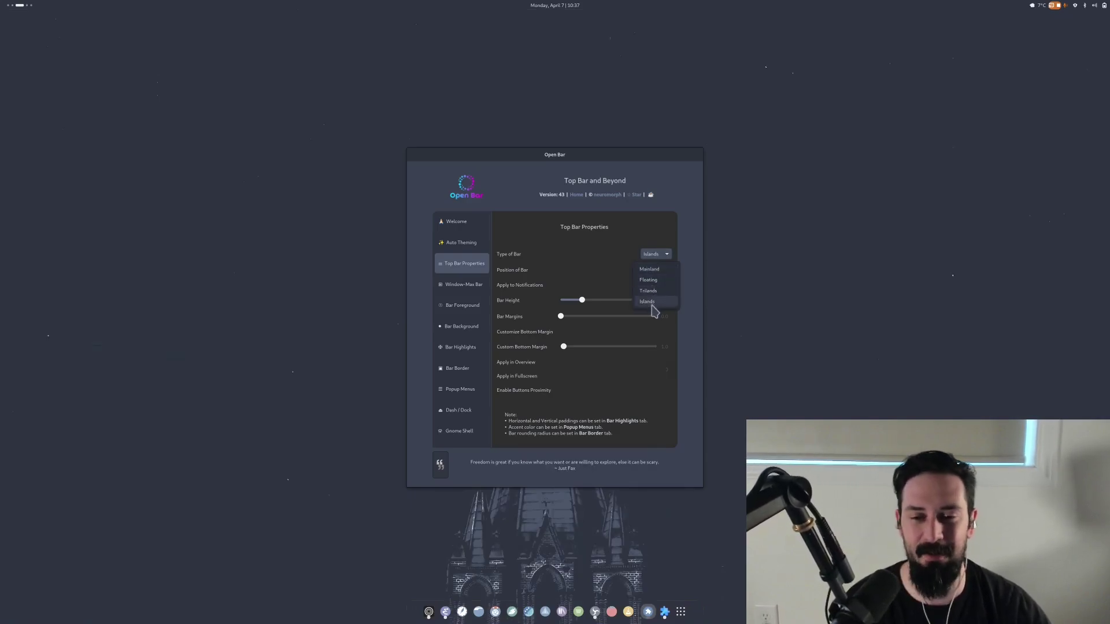
click(649, 269)
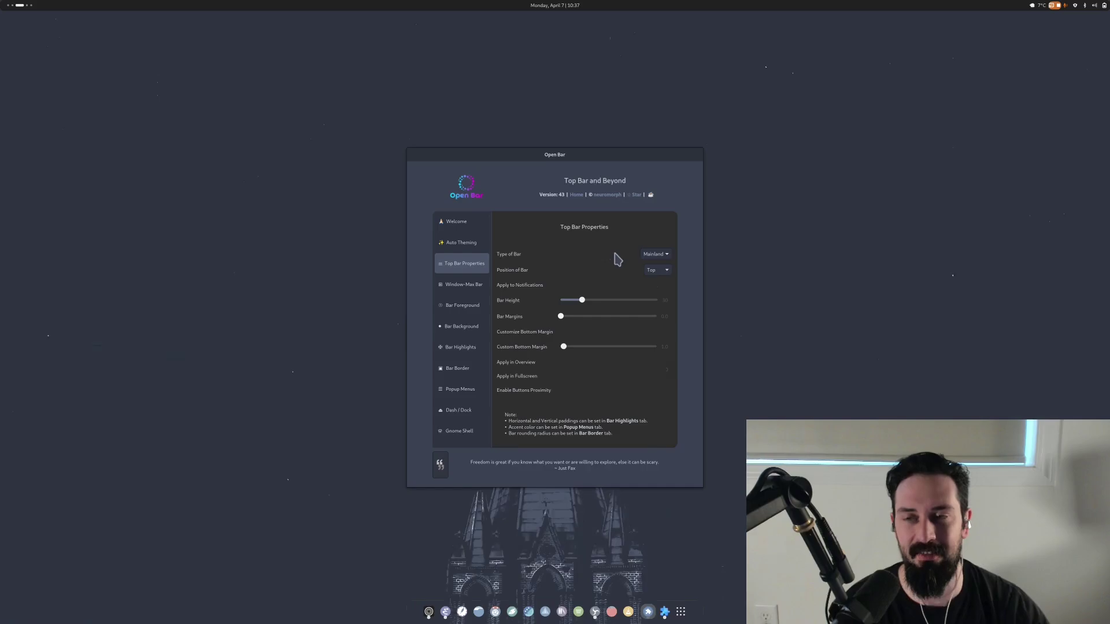
click(657, 254)
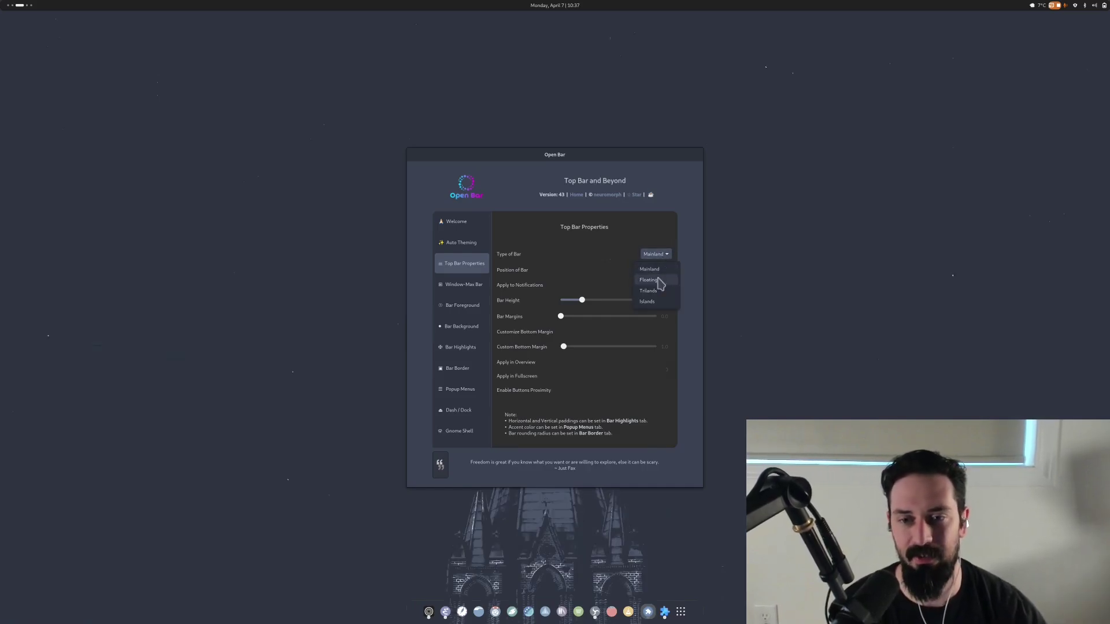
click(659, 282)
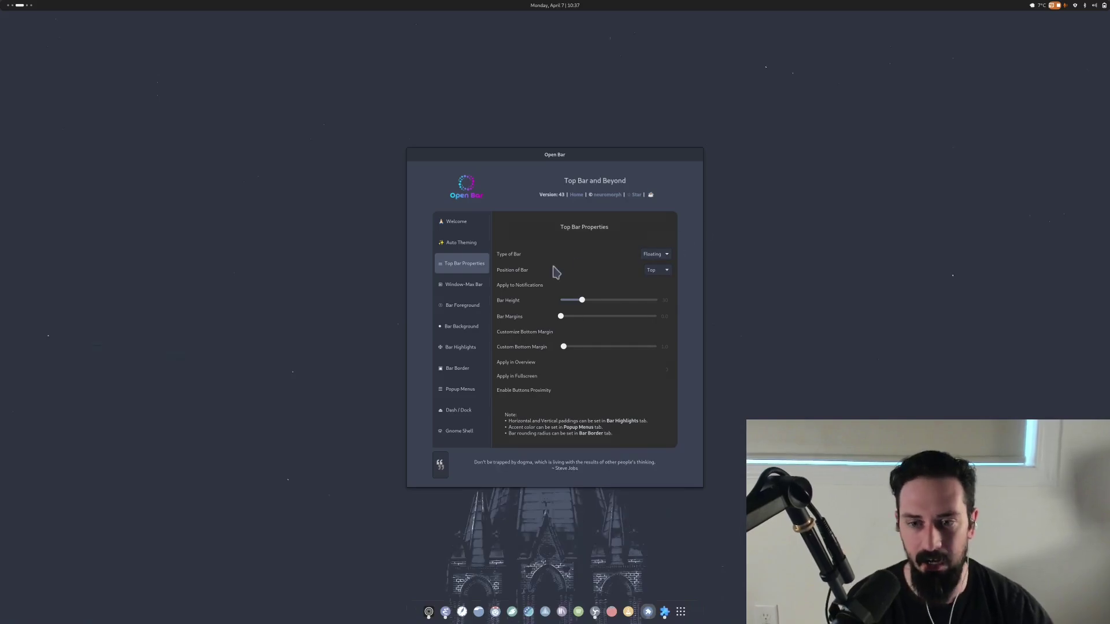
key(Escape)
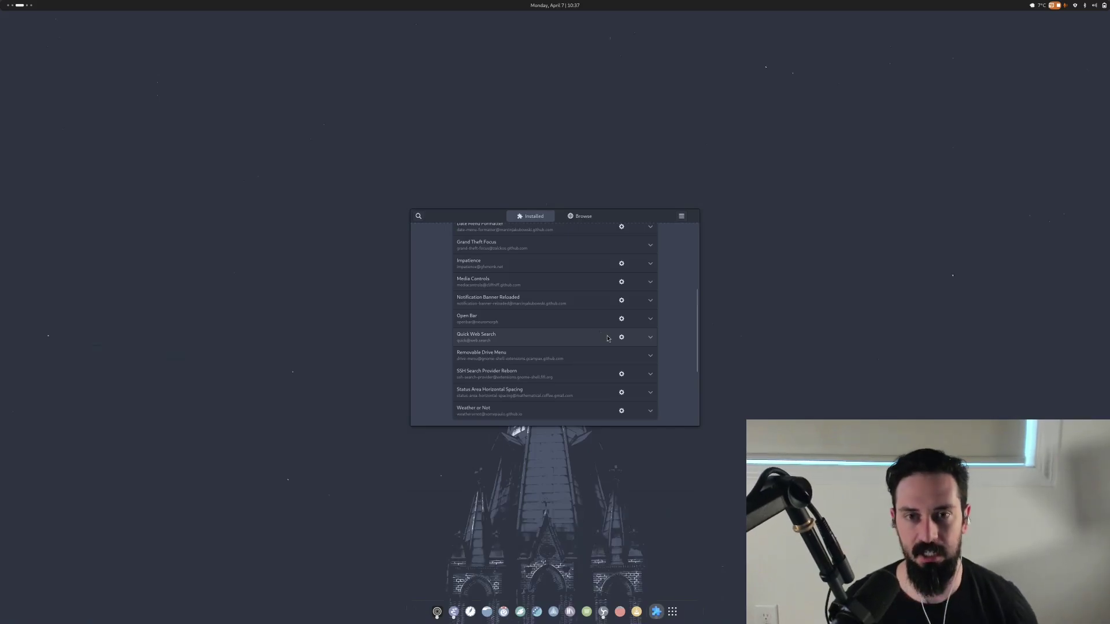
Run a DuckDuckGo web search from the overview for the typed username query.
key(super)
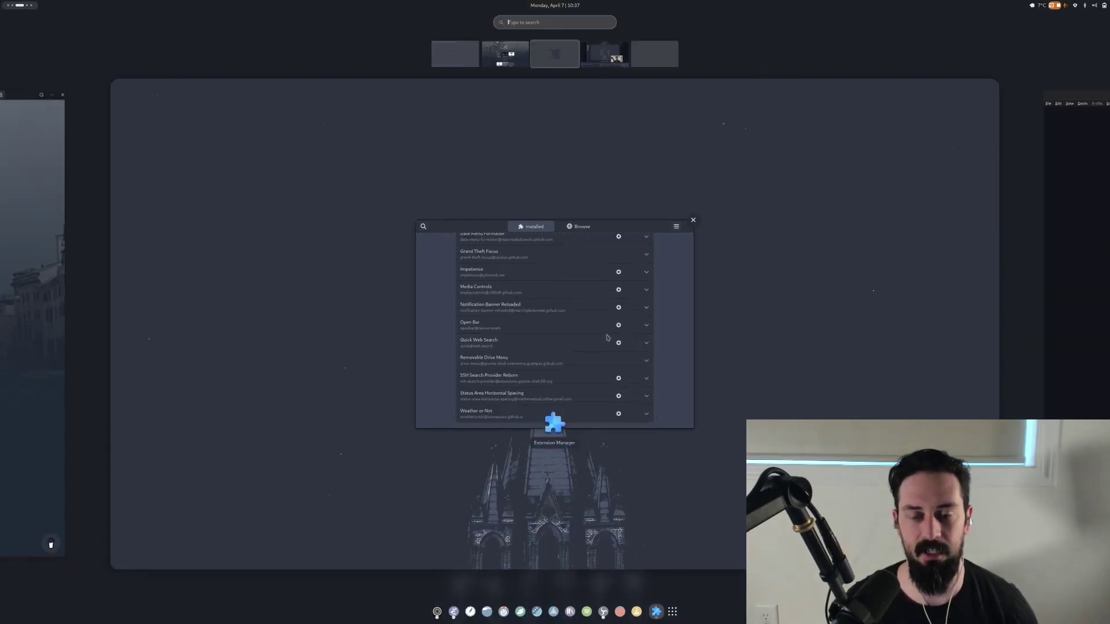
text(joshbla)
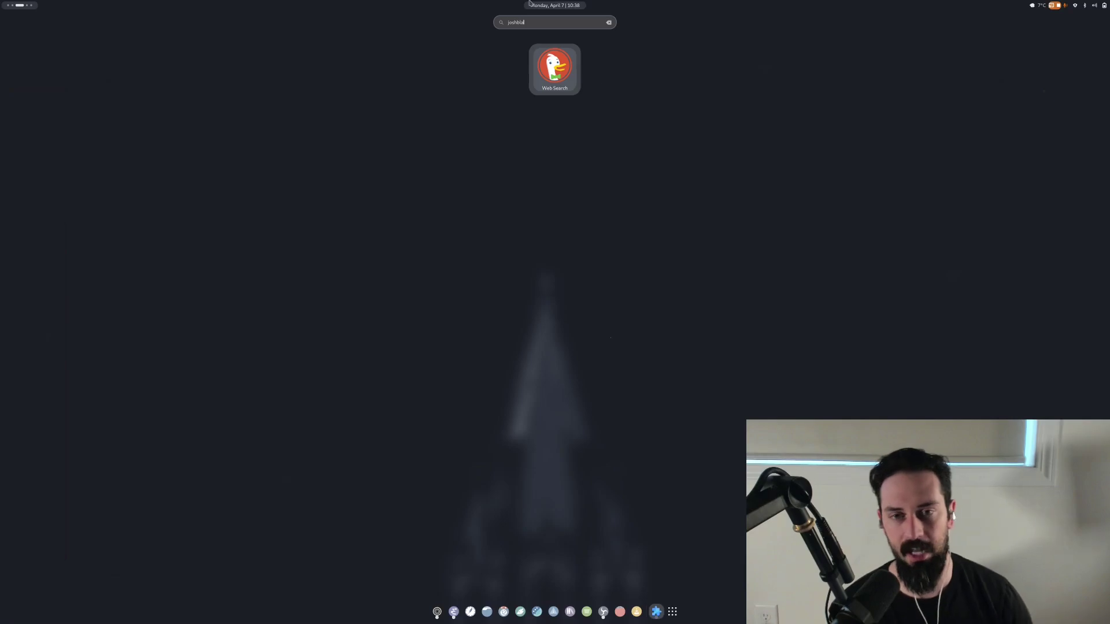
key(Return)
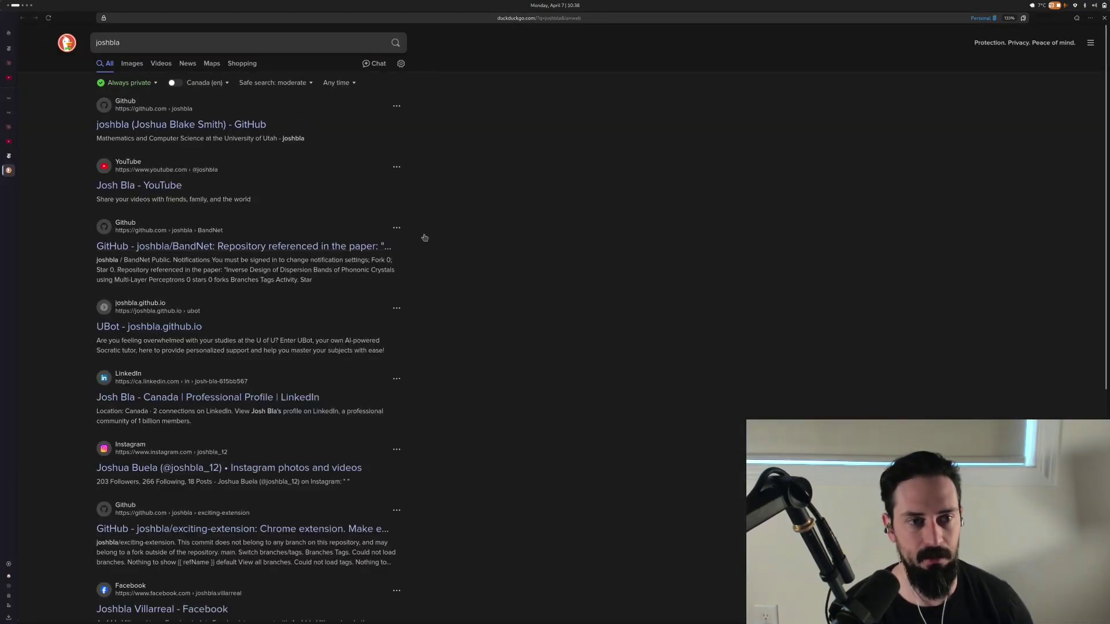
Close the DuckDuckGo results tab and return to workspace 3 with Super+3.
key(ctrl+w)
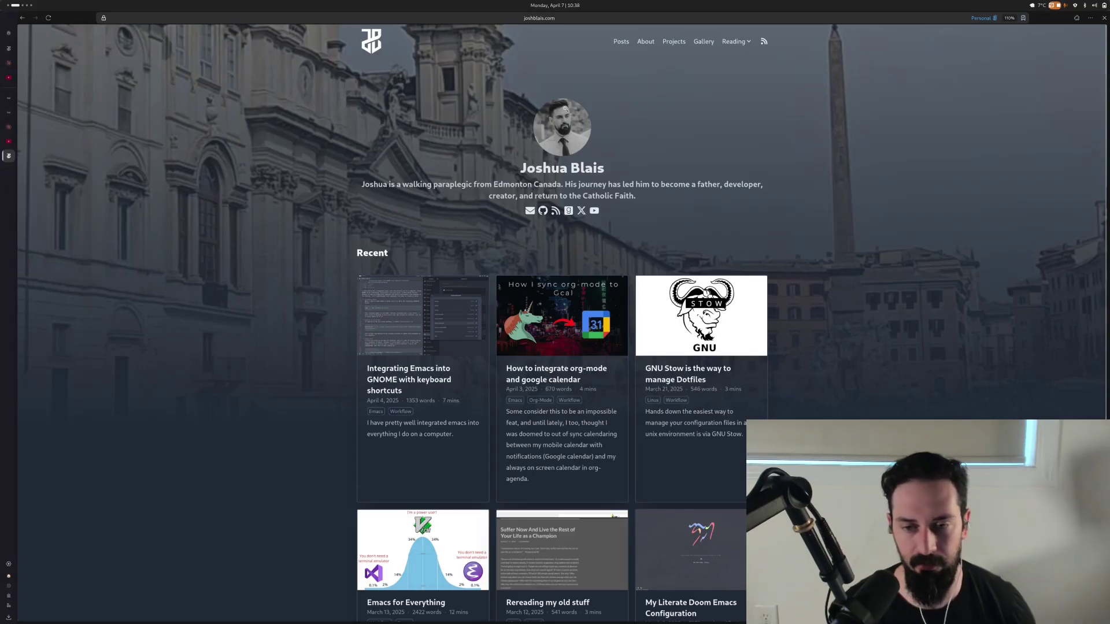
key(super+3)
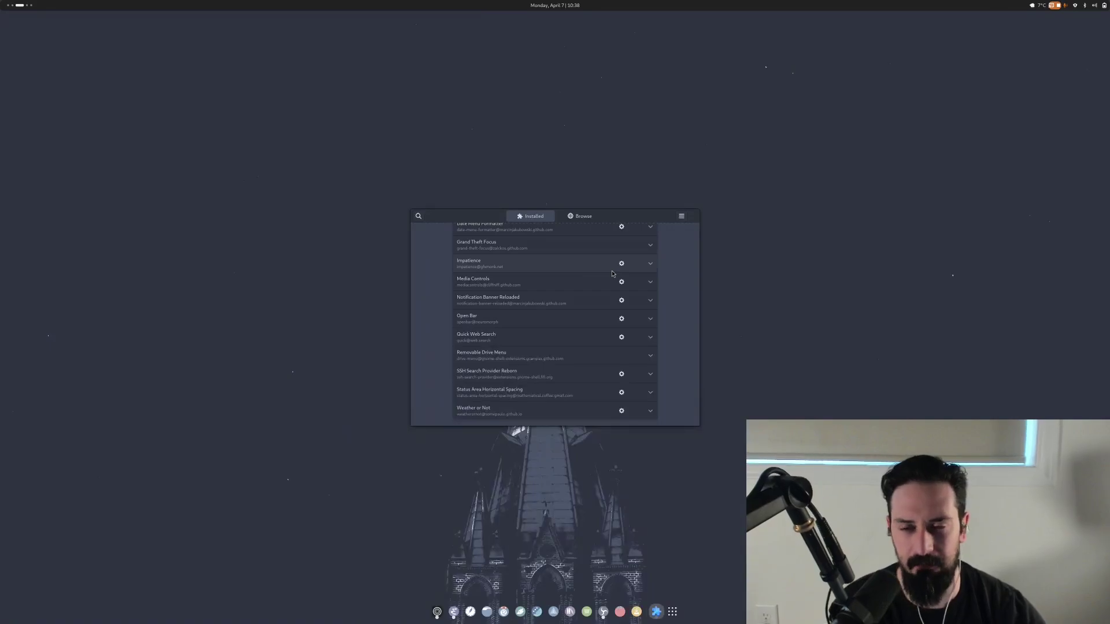
click(621, 338)
click(632, 245)
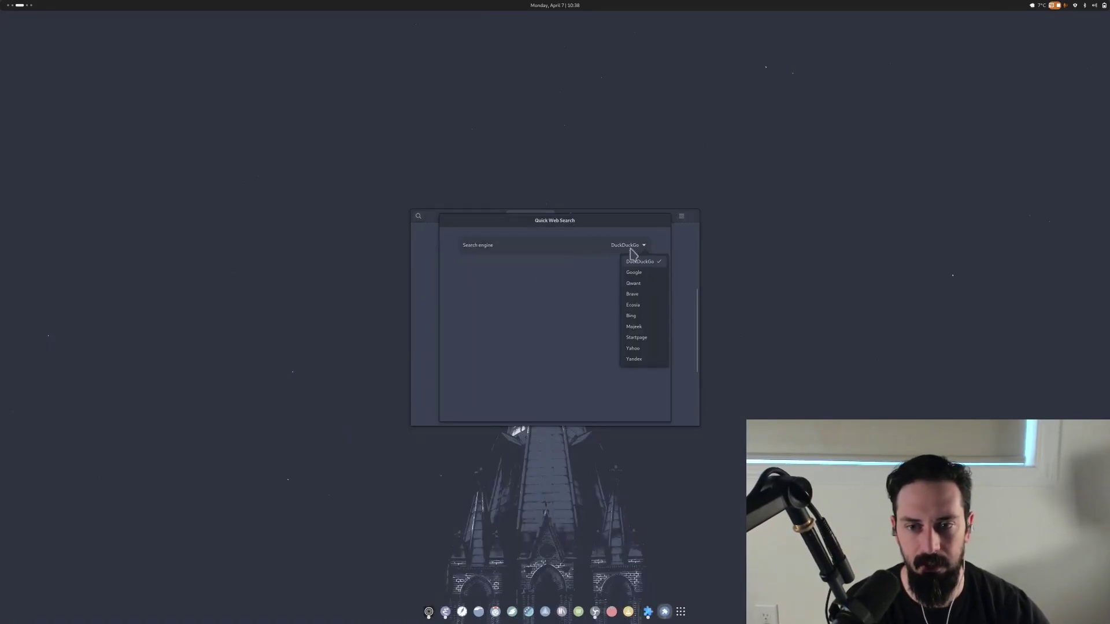
click(636, 262)
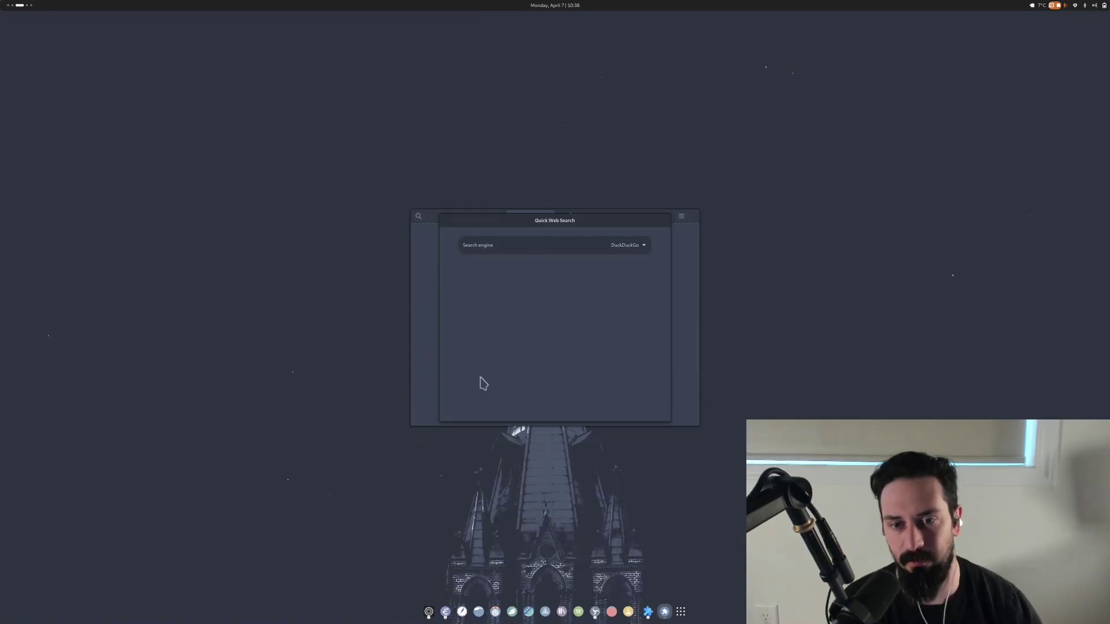
key(Escape)
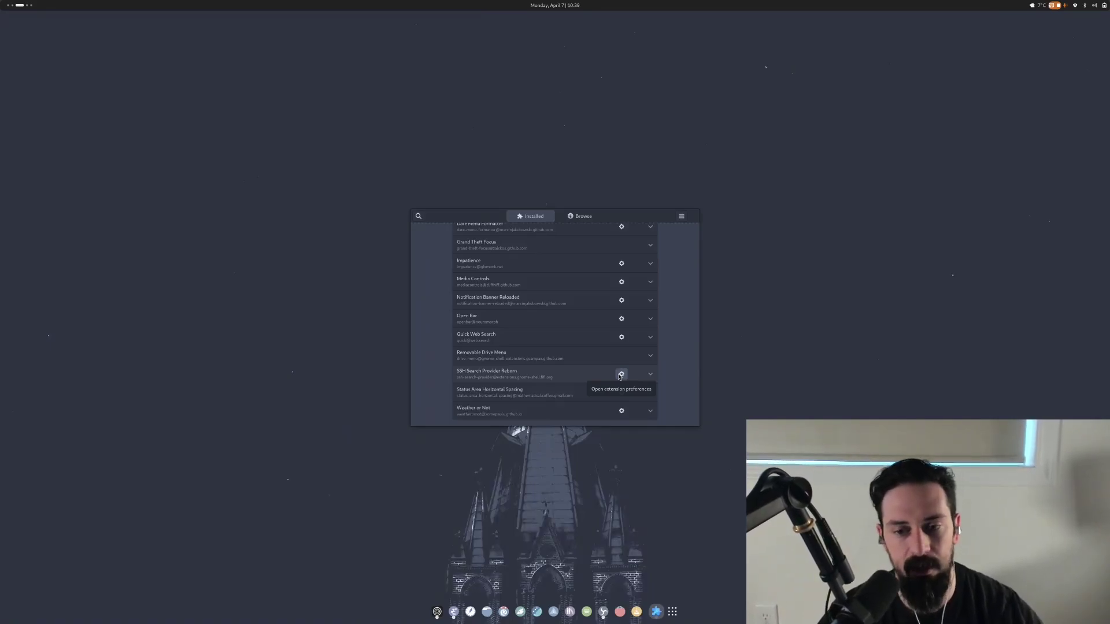
key(super)
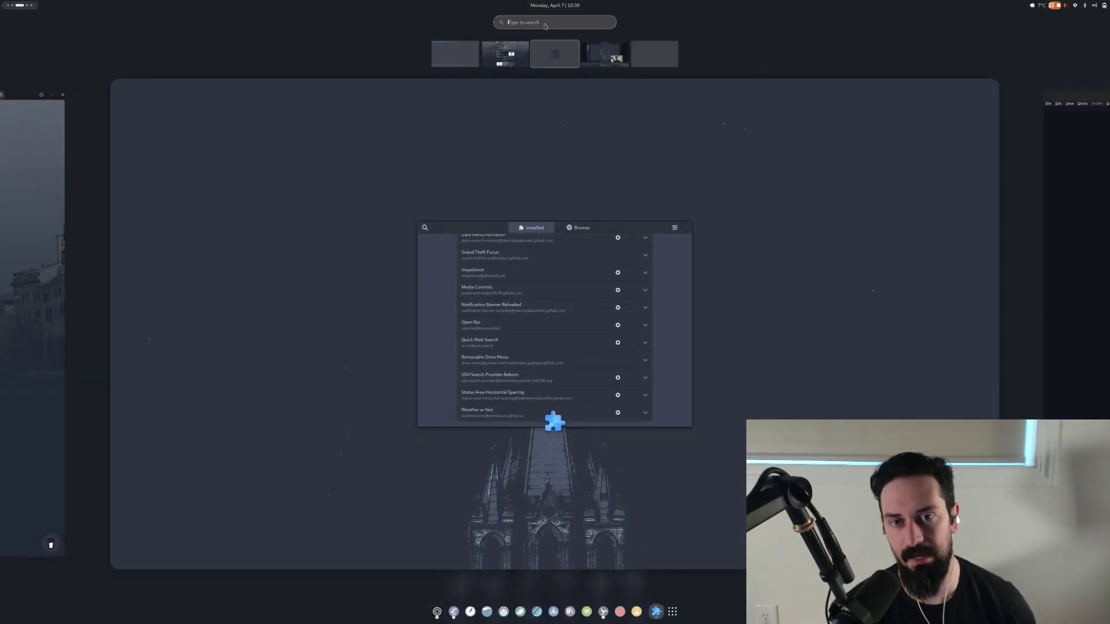
click(572, 318)
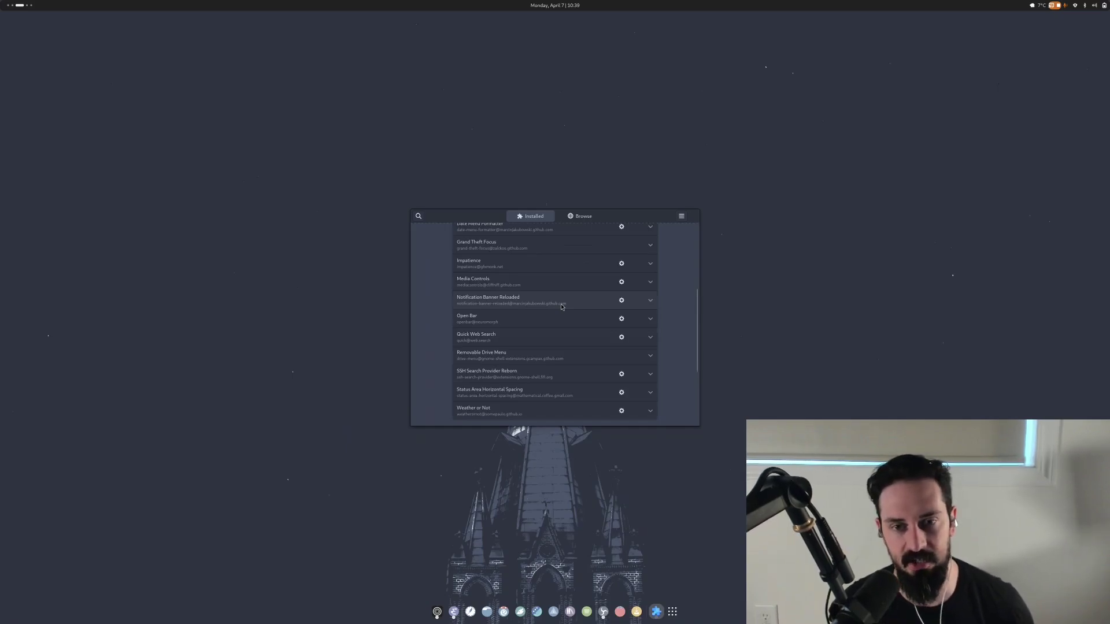
Quit Extension Manager and launch Settings by searching 'sett' in the overview.
key(ctrl+q)
key(super)
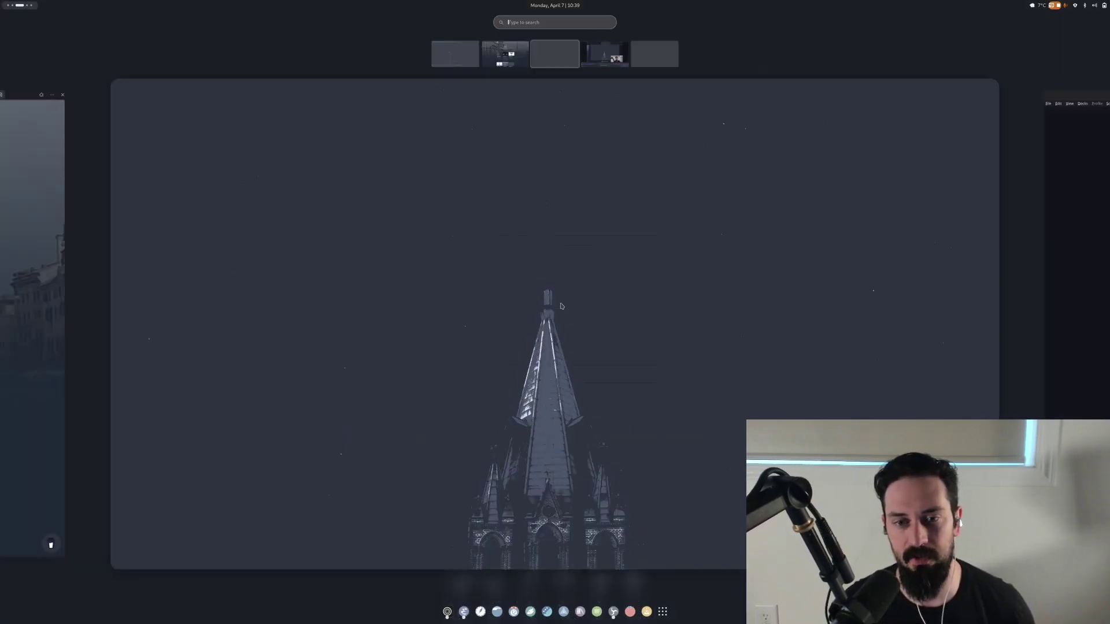
text(sett)
key(Return)
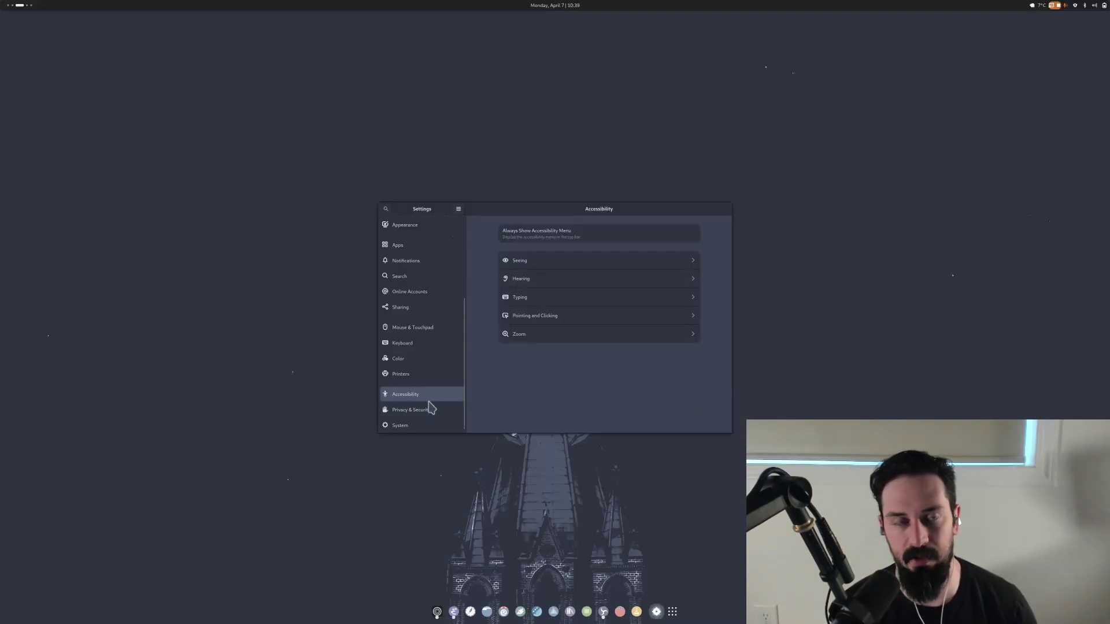
Search Settings for 'keyboard' and open View and Customize Shortcuts, scrolling the category list.
click(386, 209)
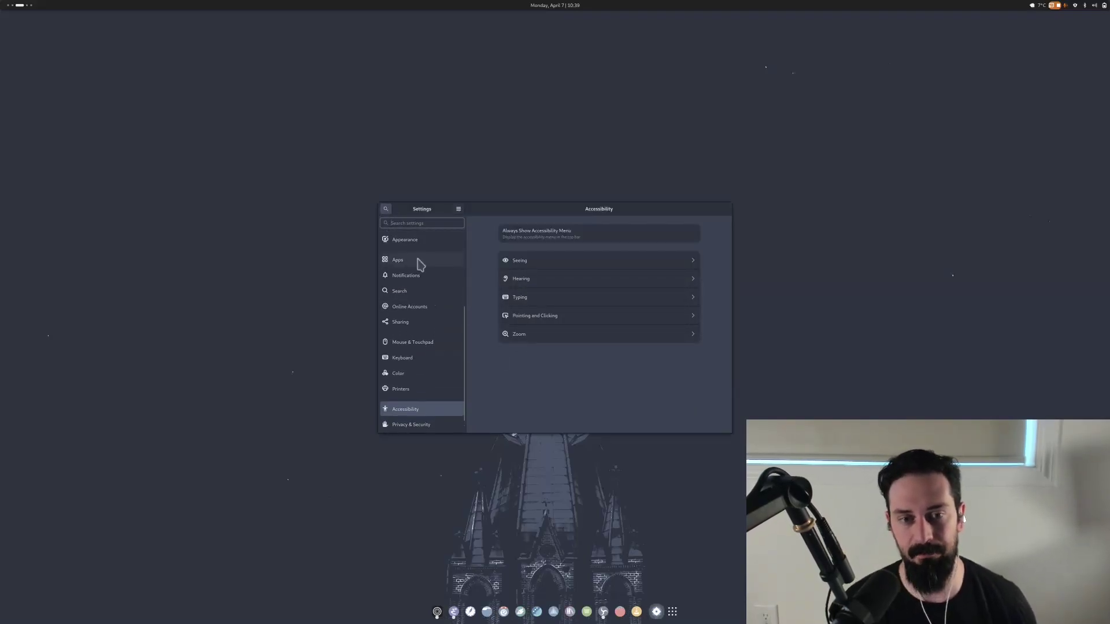
text(keyboard)
key(Return)
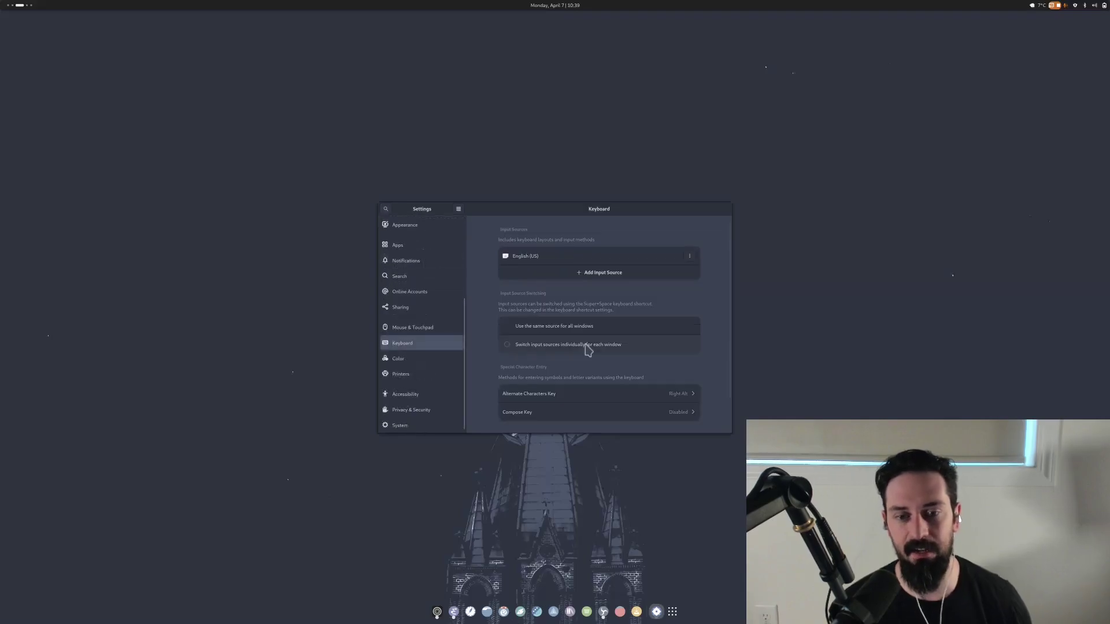
scroll(588, 350, down, 2)
click(567, 416)
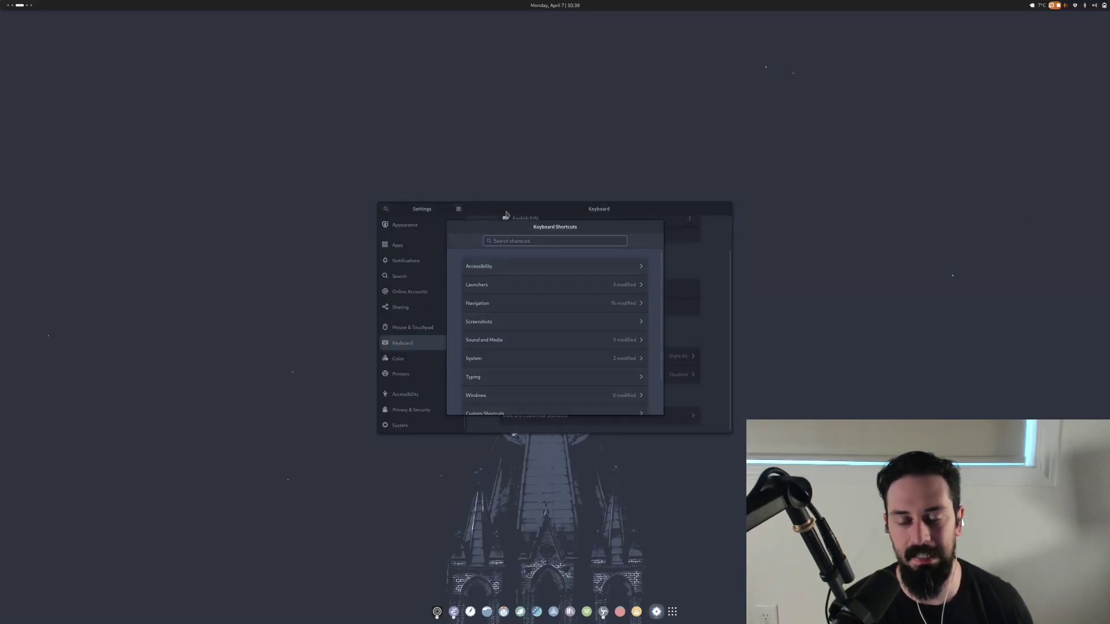
scroll(568, 393, down, 2)
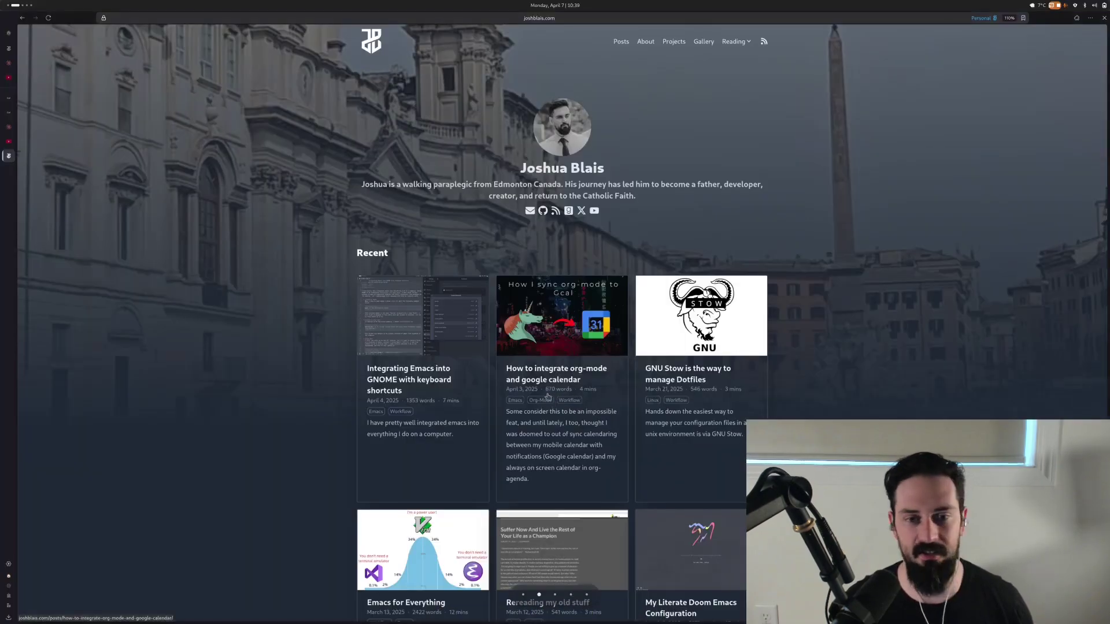
key(super+Left)
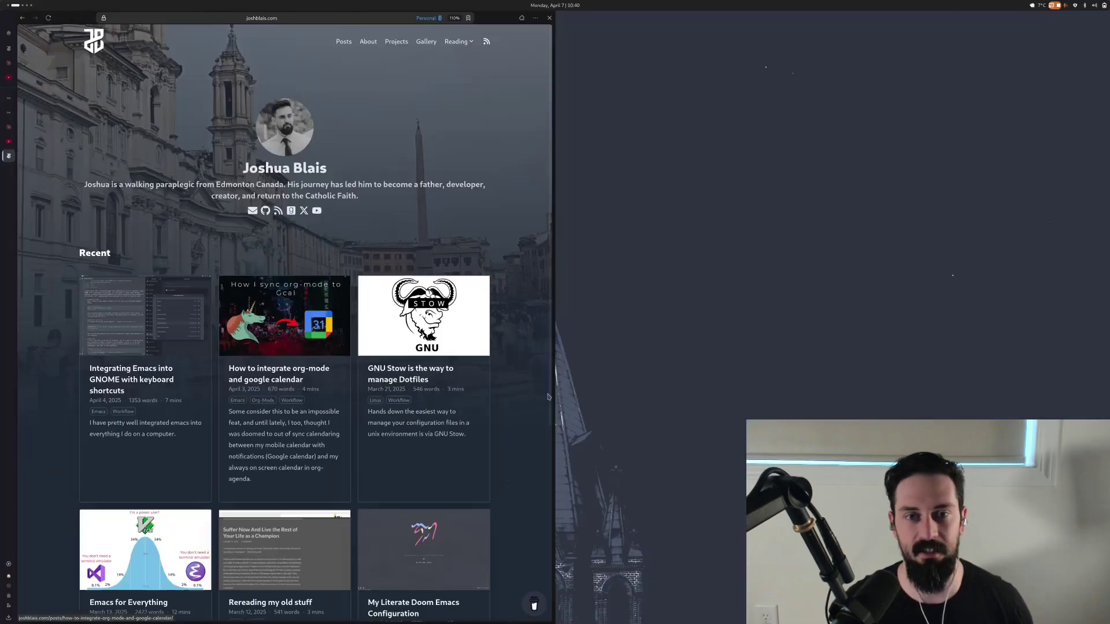
key(super+Right)
key(super+Left)
key(super+Up)
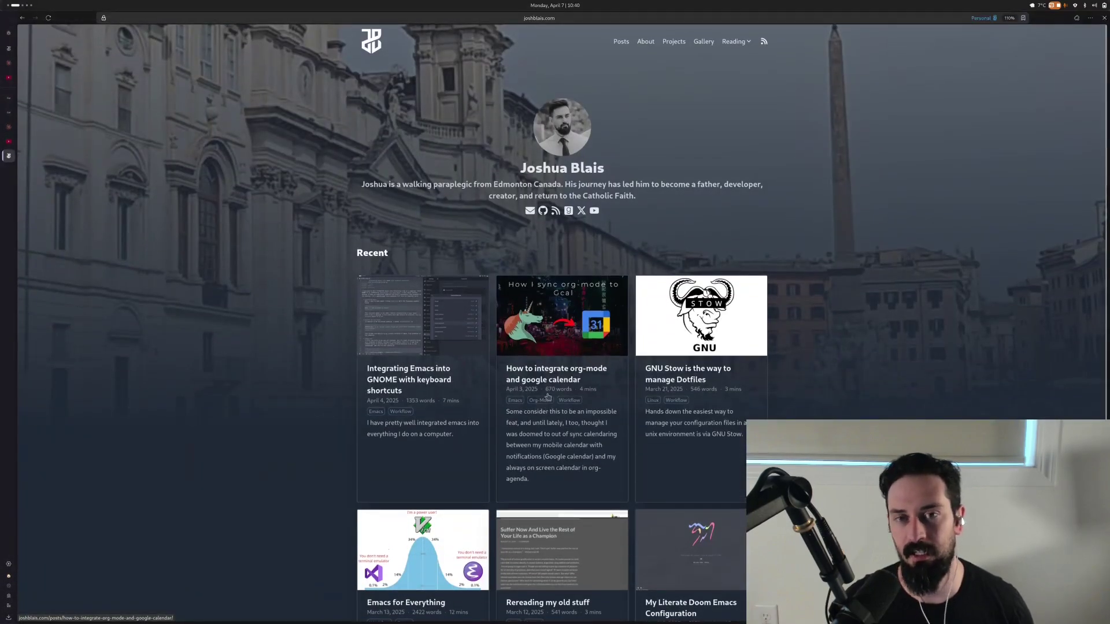
key(super+Page_Up)
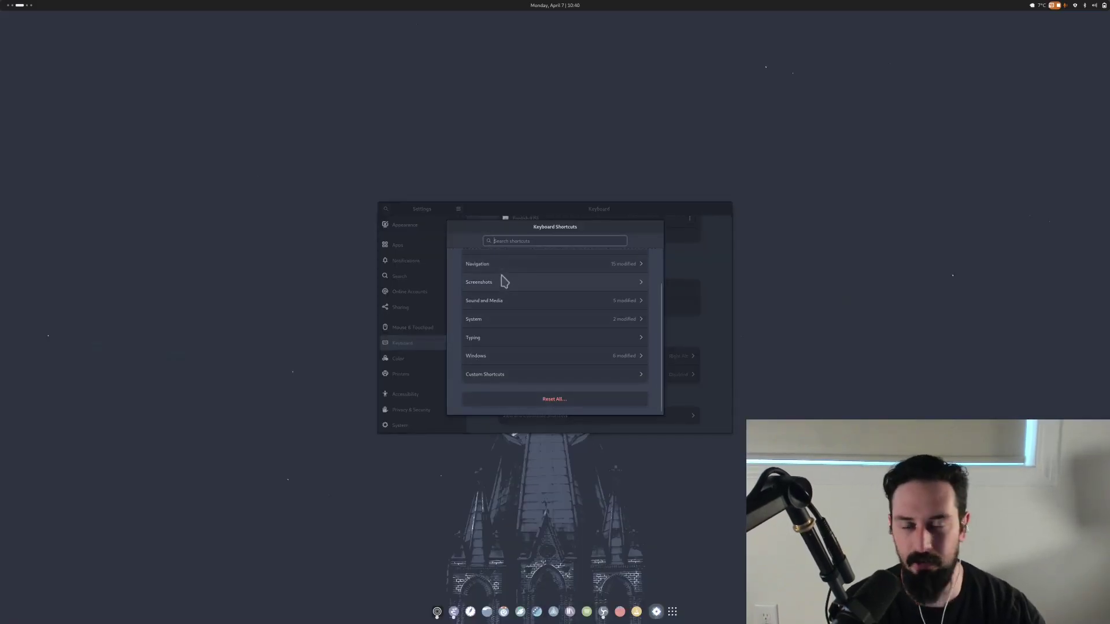
Check that the dirvish custom shortcut runs emacsclient -e '(popup-dirvish-browser)' on Alt+F.
click(503, 375)
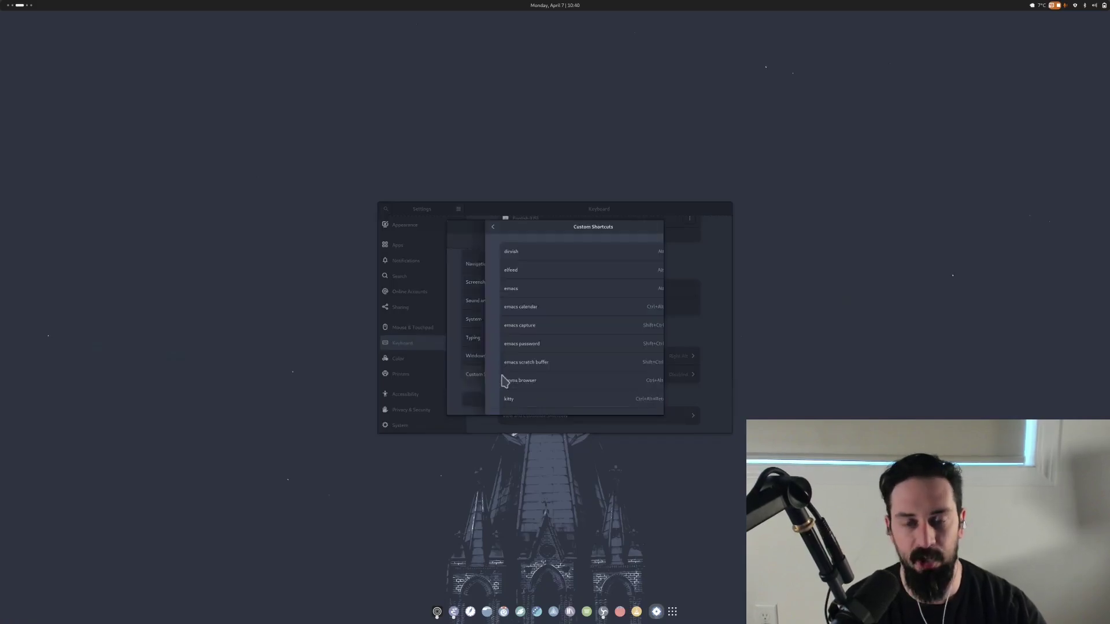
click(529, 252)
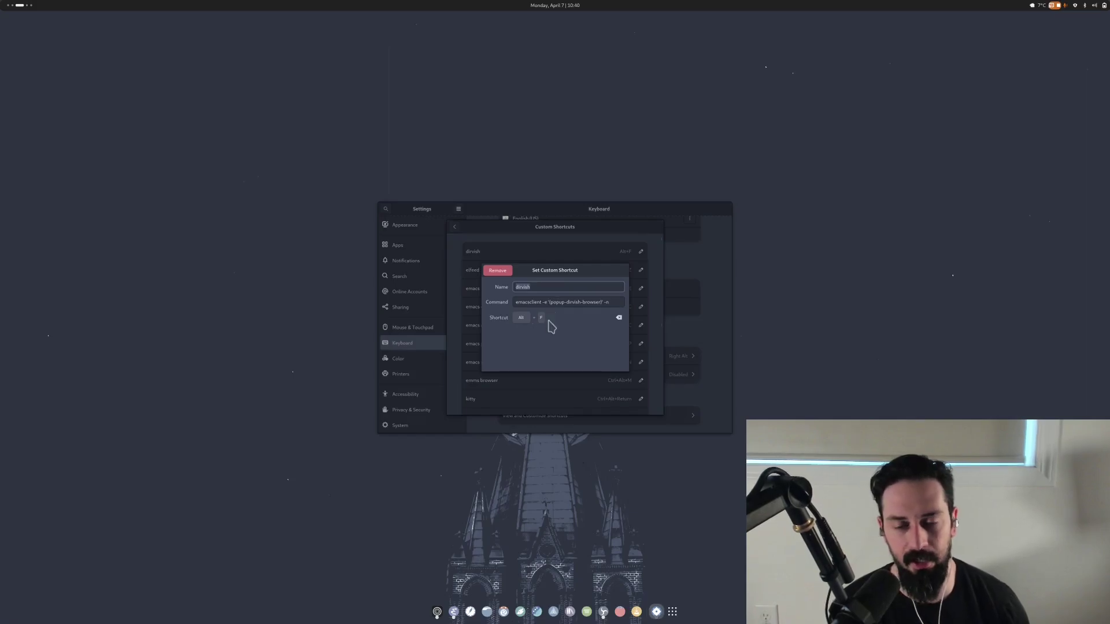
key(Escape)
key(alt+f)
key(alt+Tab)
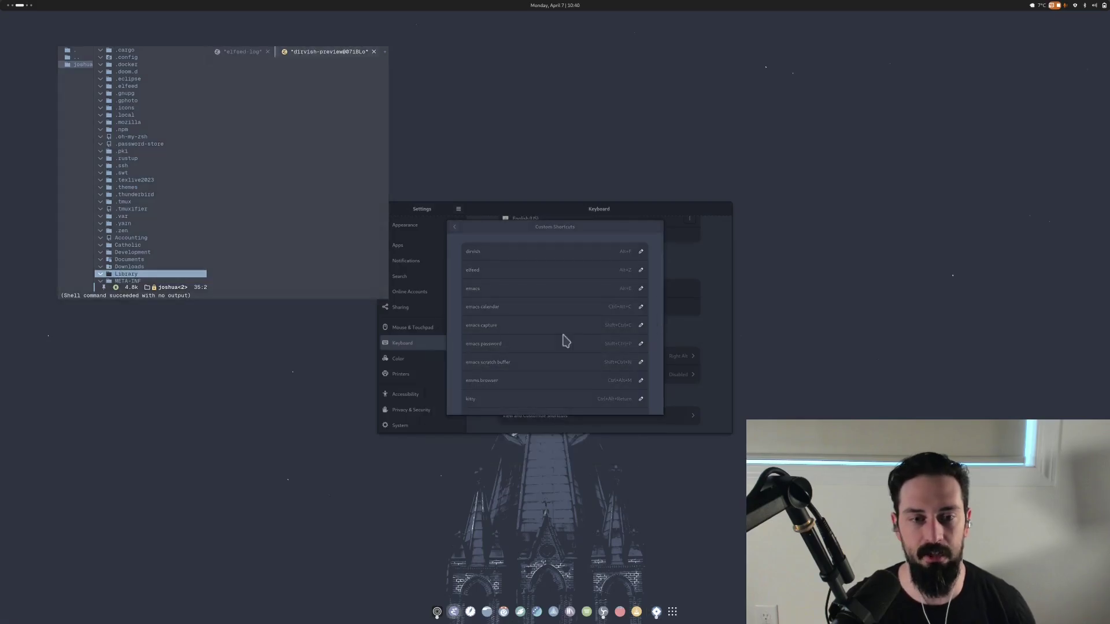
key(Up)
key(Up)
key(Up)
key(Up)
key(Up)
key(Up)
key(Up)
key(Up)
key(Up)
key(Up)
key(Up)
key(Up)
key(Up)
key(Up)
key(Up)
key(Up)
key(Up)
key(Up)
key(Up)
key(Up)
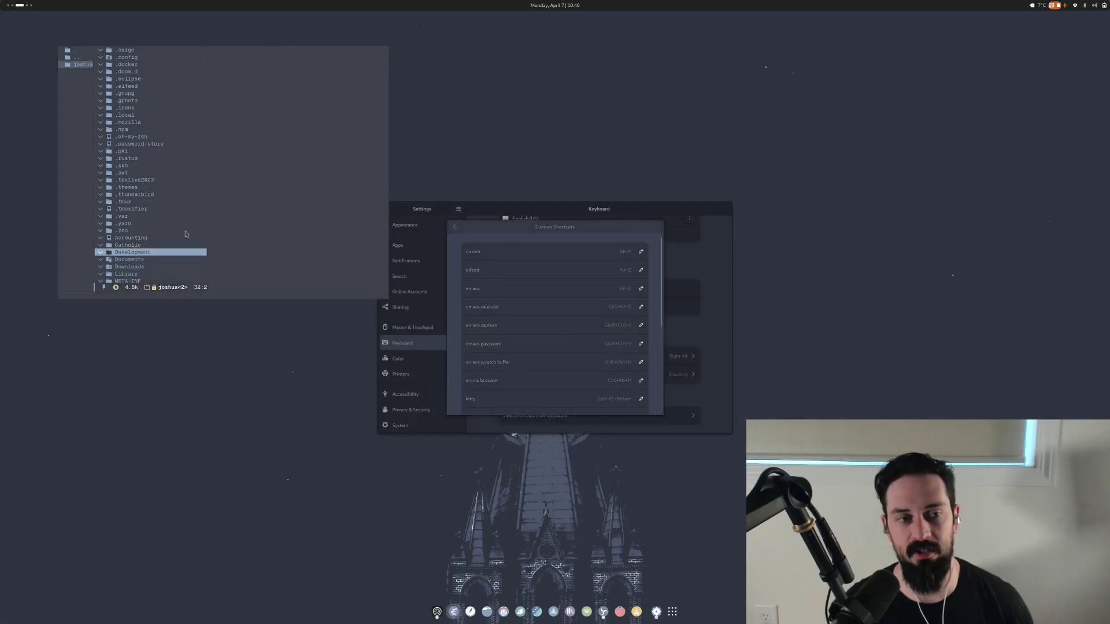
key(Down)
key(Down)
key(Down)
key(Down)
key(Down)
key(Down)
key(Down)
key(Down)
key(Down)
key(Down)
key(Down)
key(Down)
key(Down)
key(Down)
key(Down)
key(Down)
key(Down)
key(Down)
key(Down)
key(Down)
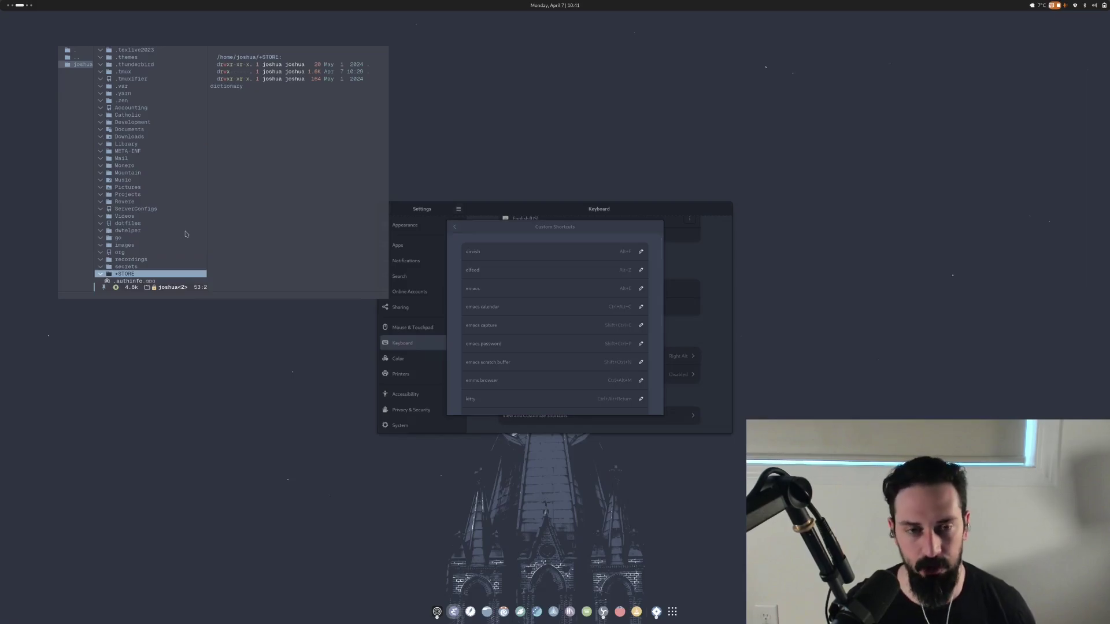
key(o)
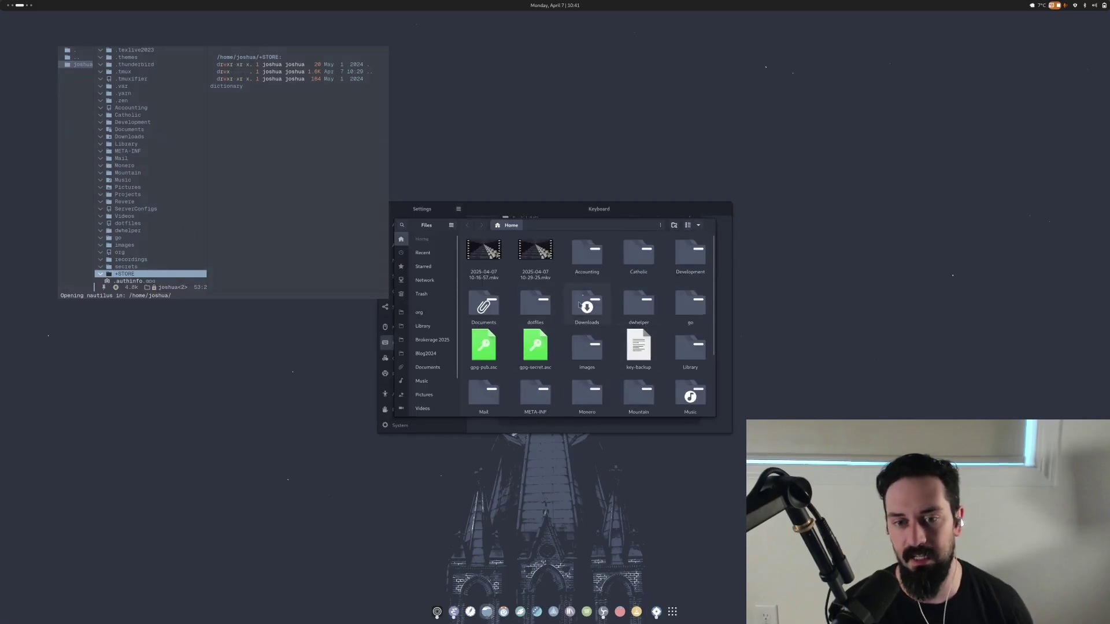
key(ctrl+w)
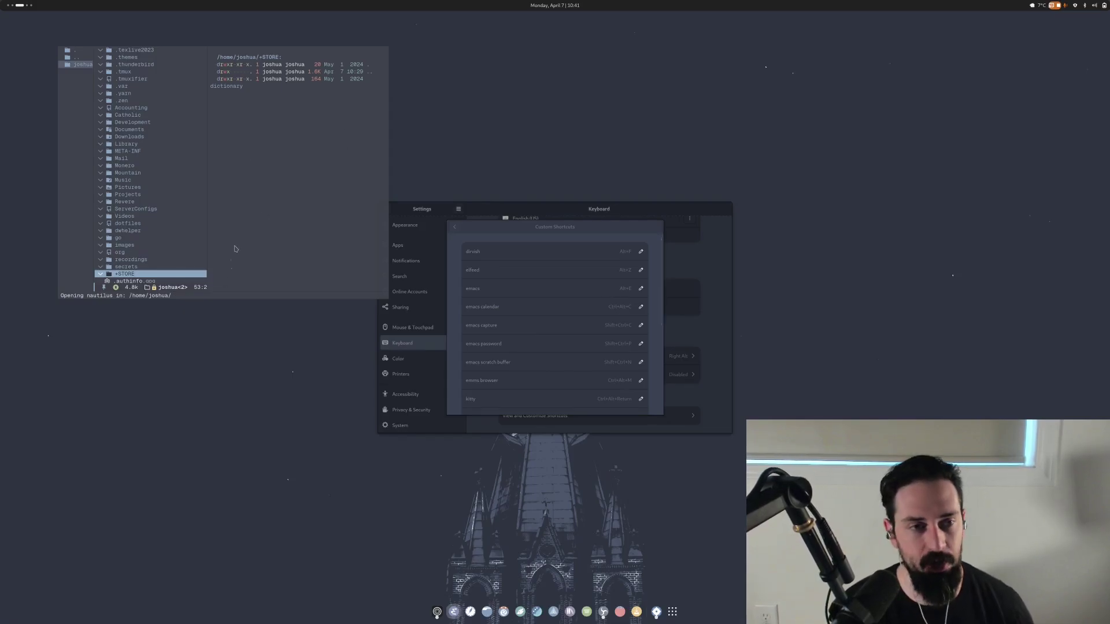
key(q)
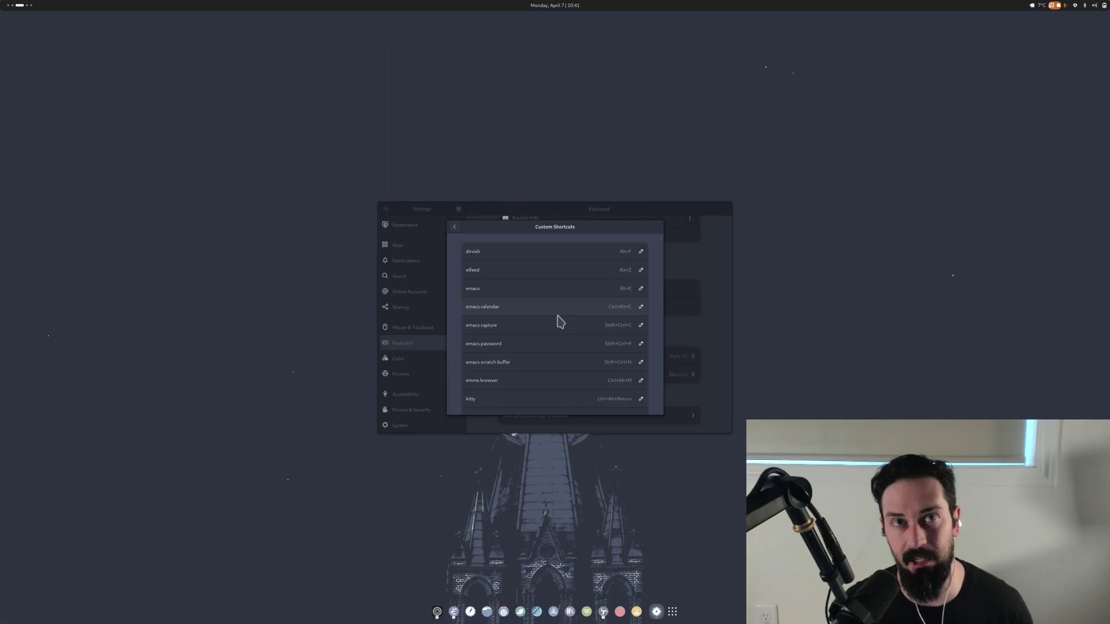
key(alt+z)
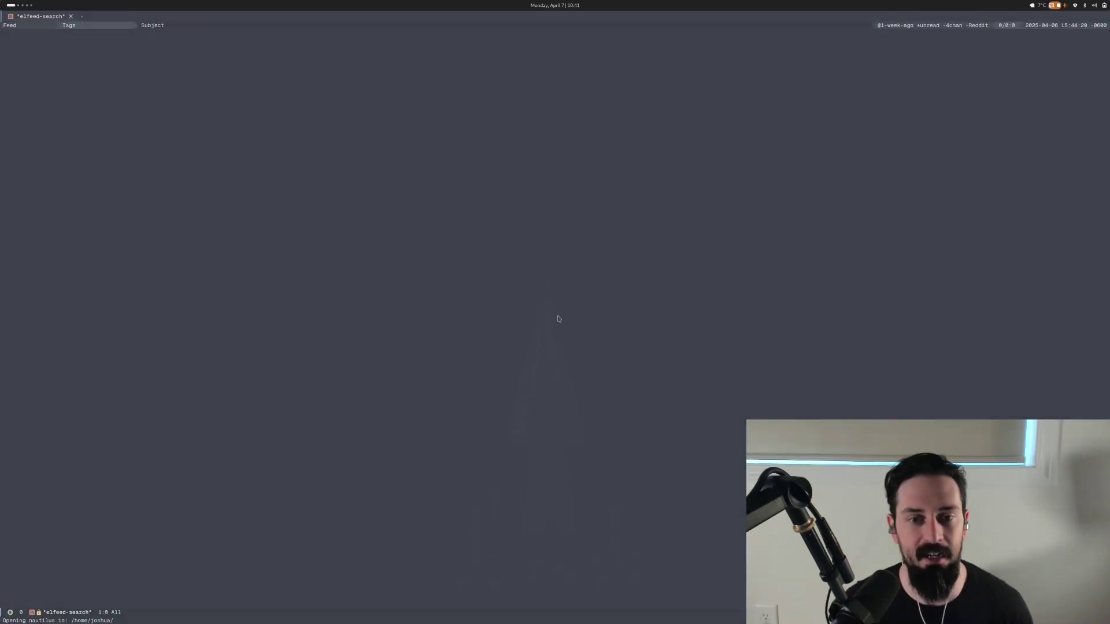
key(space)
key(e)
key(u)
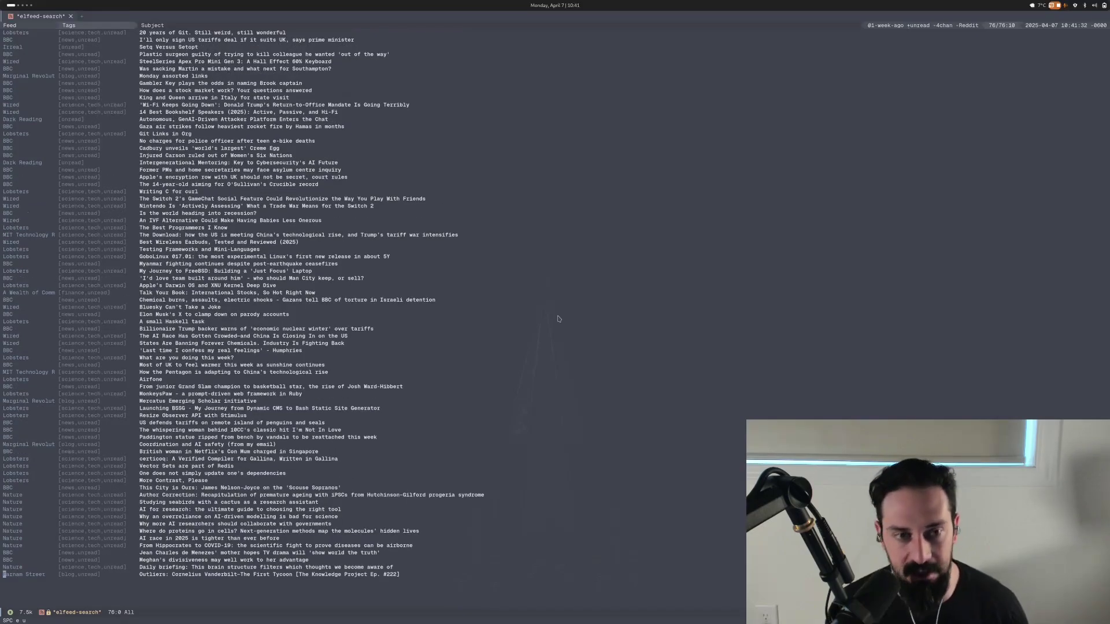
key(q)
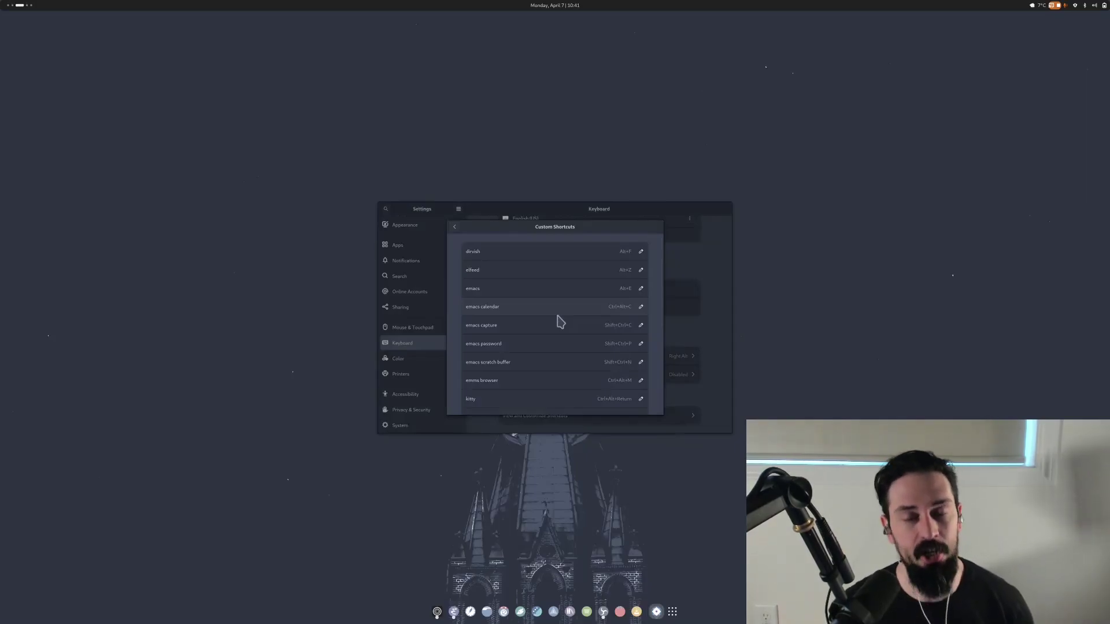
key(shift+ctrl+c)
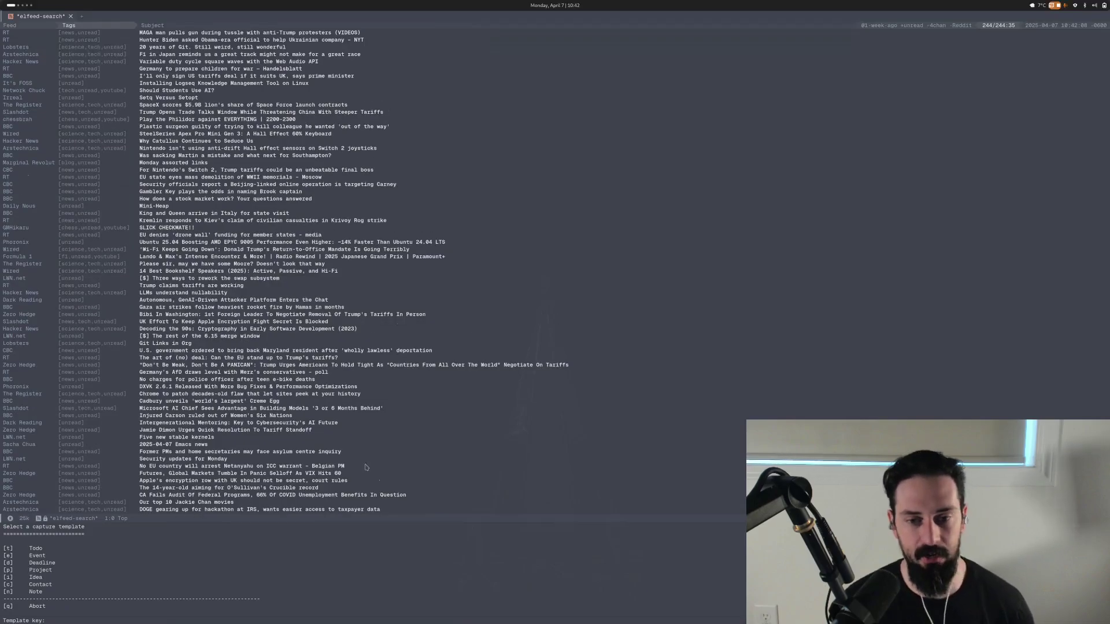
key(t)
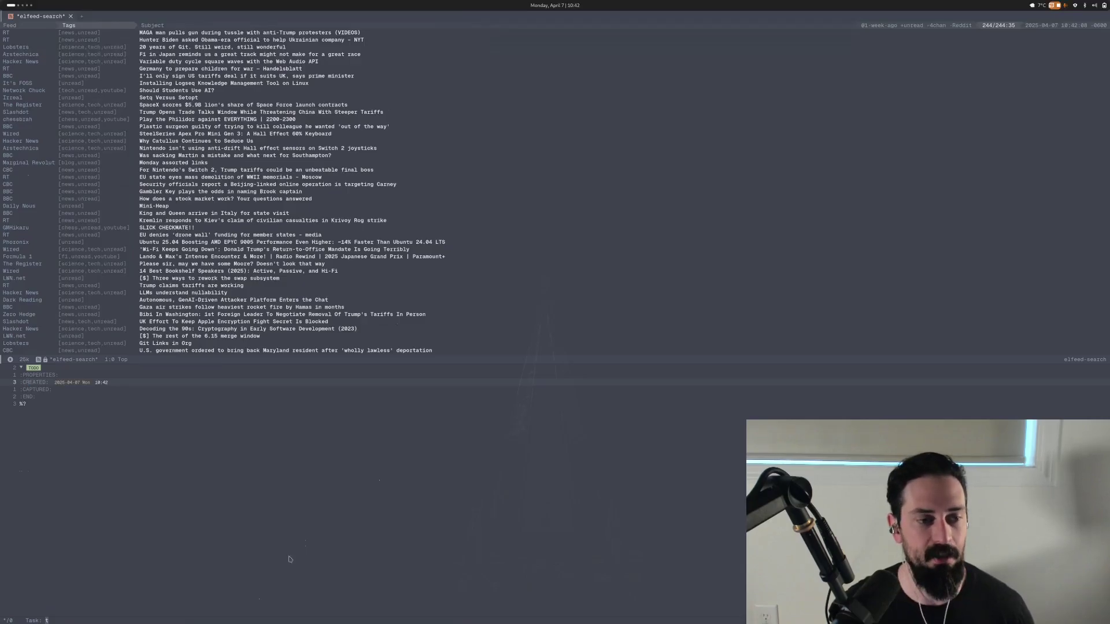
key(super+Page_Down)
key(super+Page_Down)
key(super+Page_Down)
key(super)
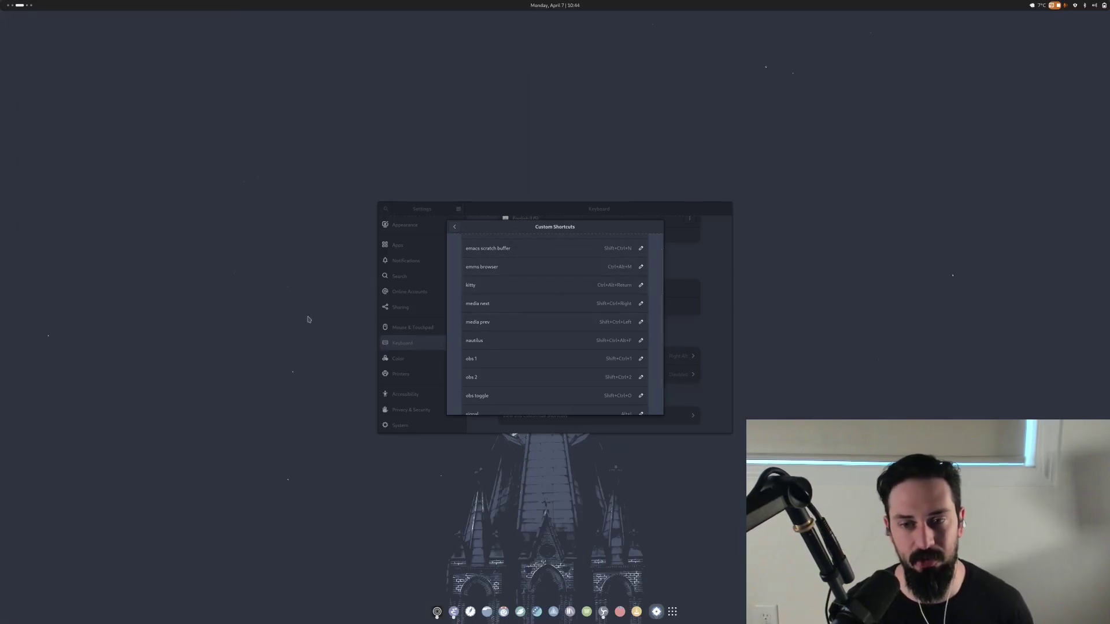
Write 'this is text' in the scratch compose window and copy it with C-c C-c.
key(shift+ctrl+e)
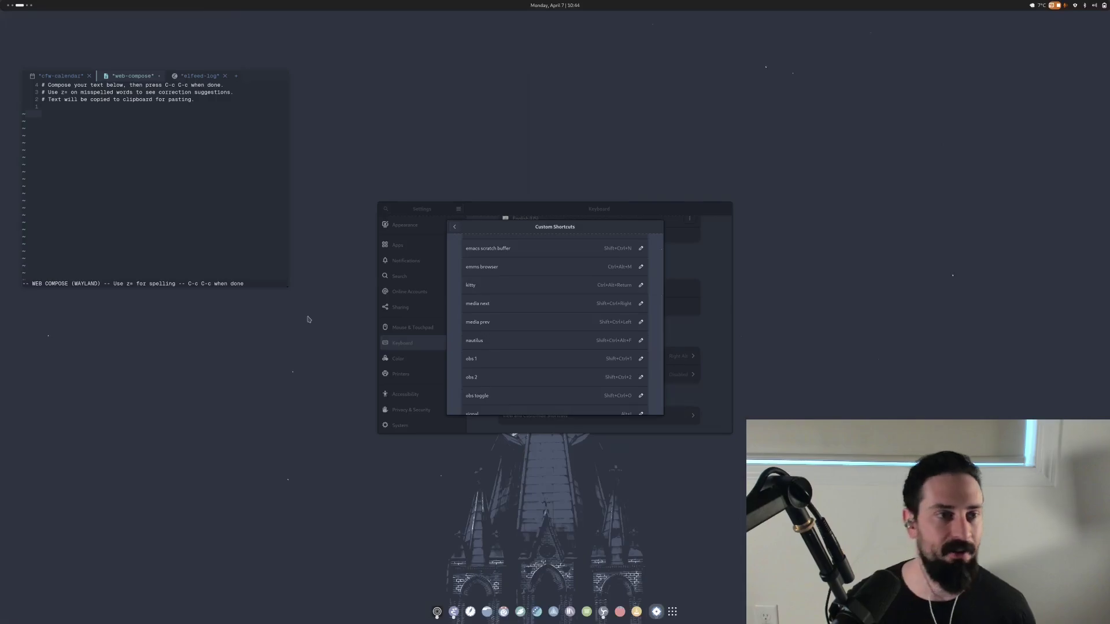
click(206, 246)
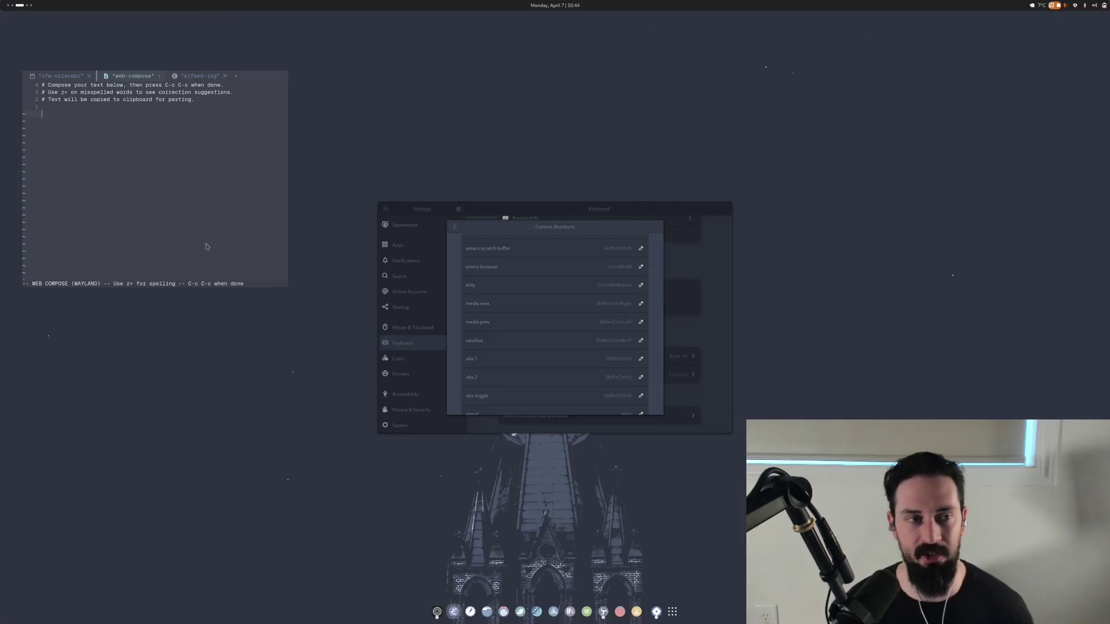
text(is is tie)
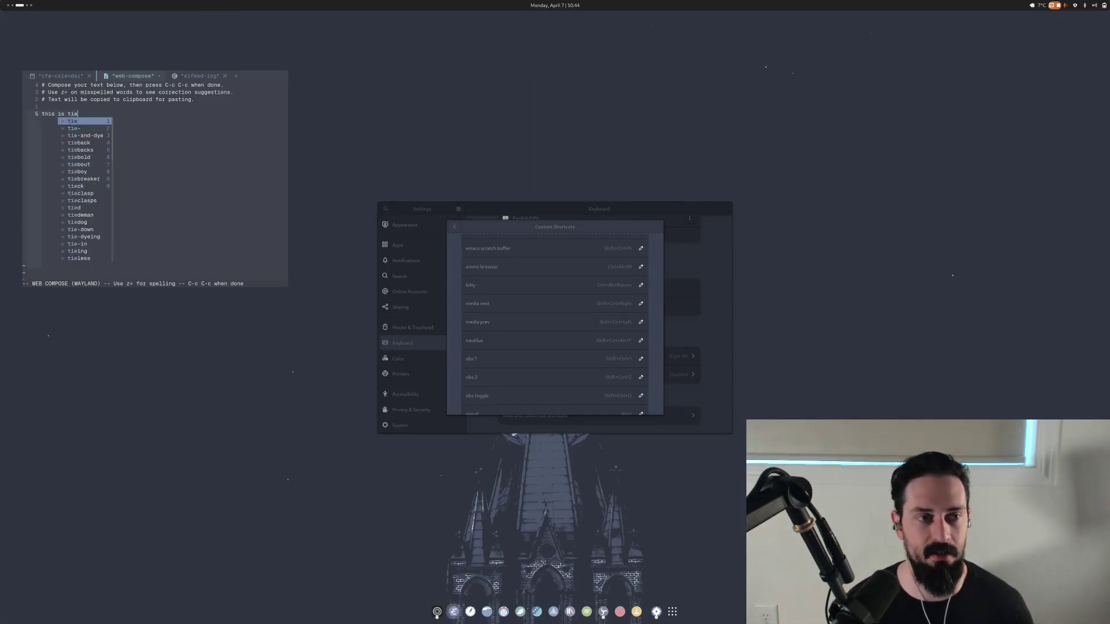
key(ctrl+c)
key(ctrl+c)
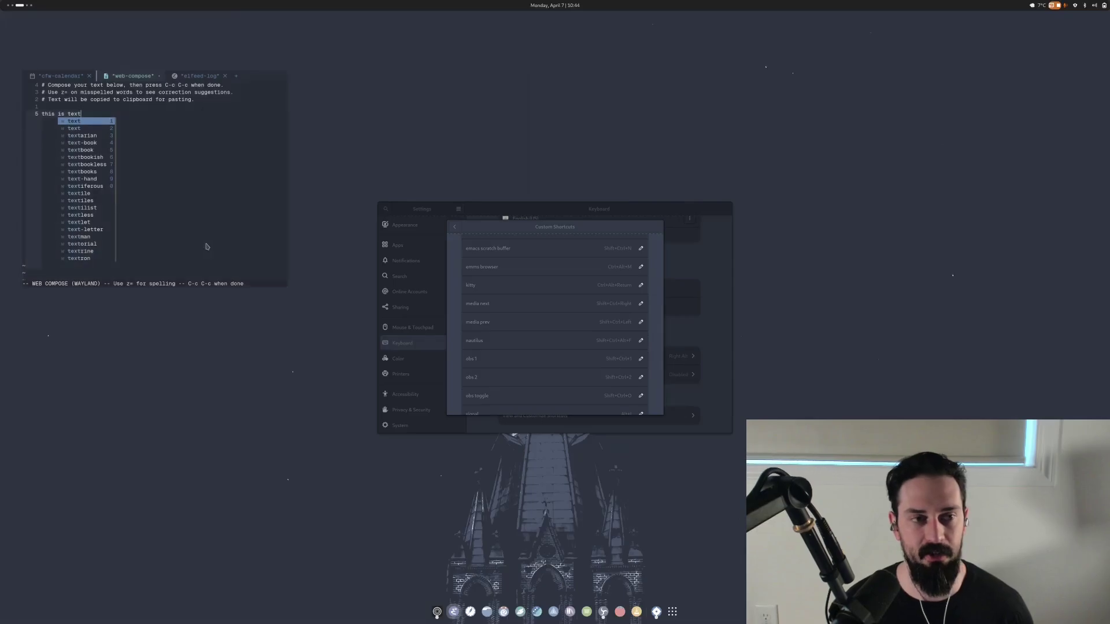
Paste the composed text into Zen Browser's address bar, then return to Settings.
key(alt+Tab)
key(ctrl+l)
key(ctrl+v)
key(Escape)
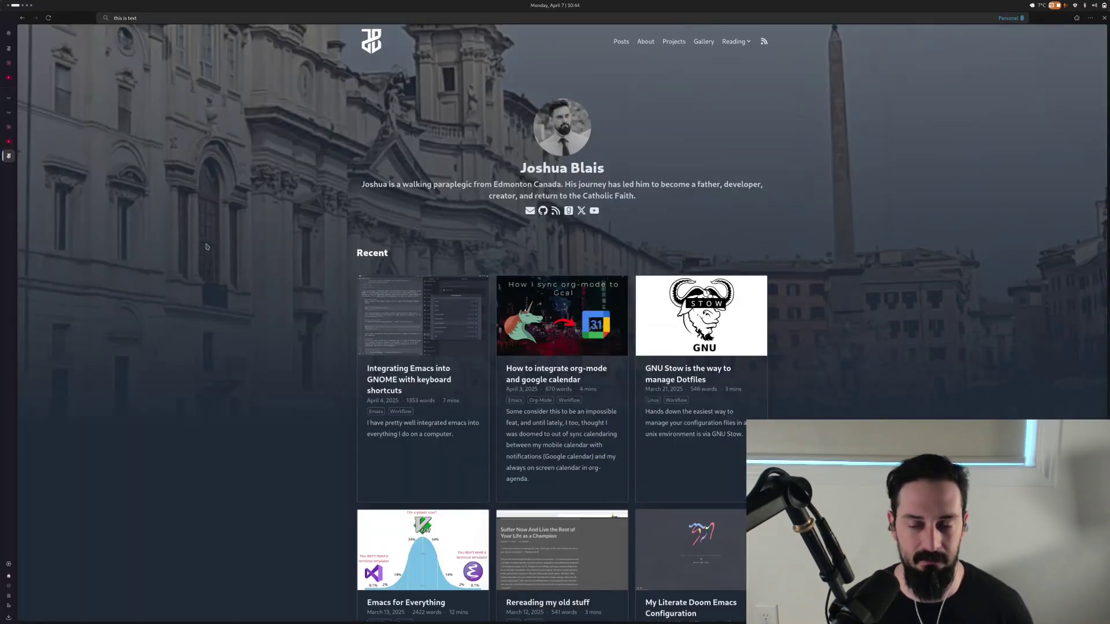
key(alt+Tab)
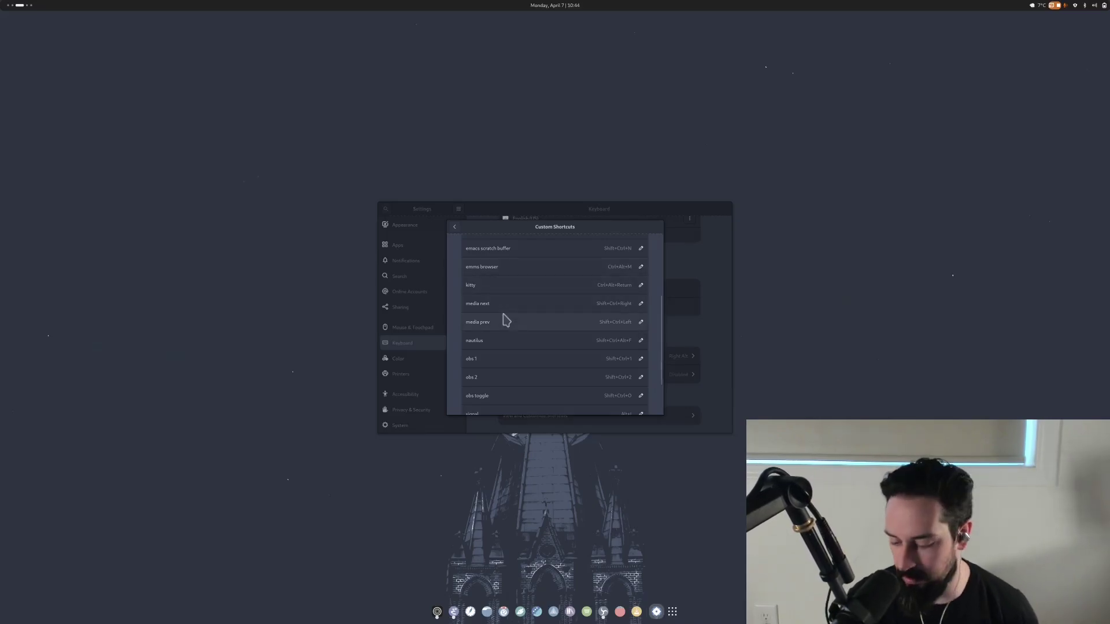
Launch the full-screen vterm, then return Settings to the Keyboard Shortcuts category list.
key(ctrl+alt+Return)
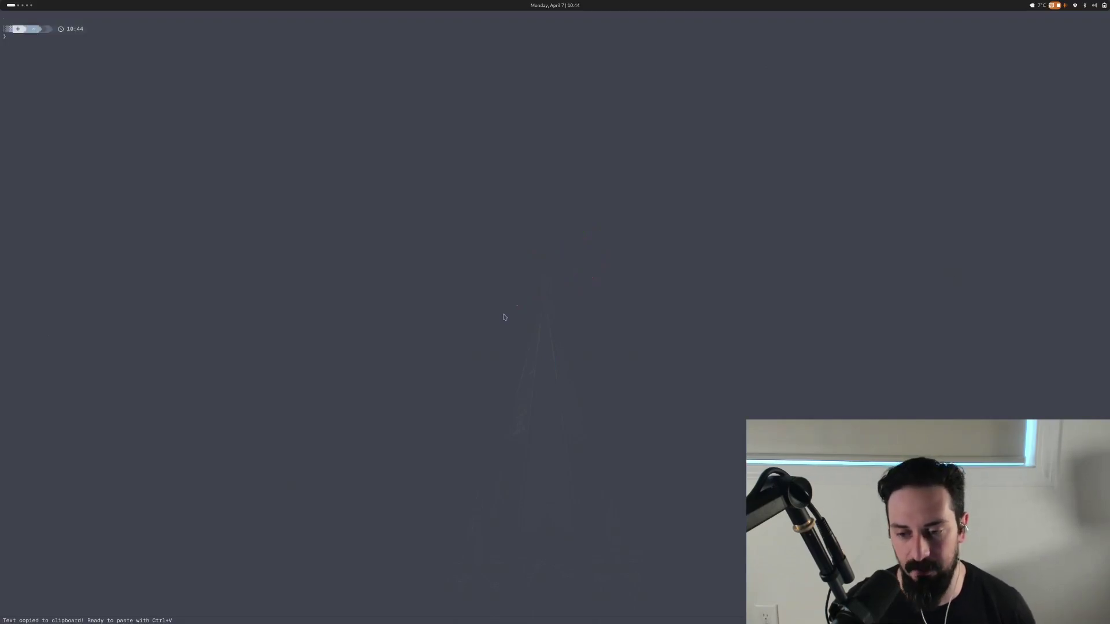
key(super+Page_Down)
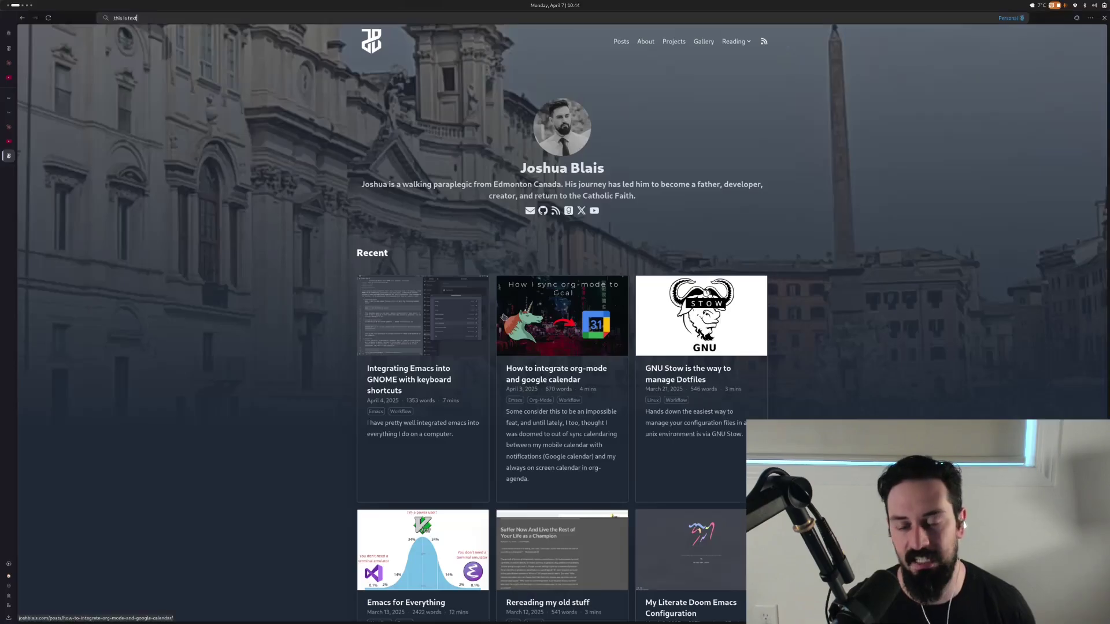
key(super+Page_Down)
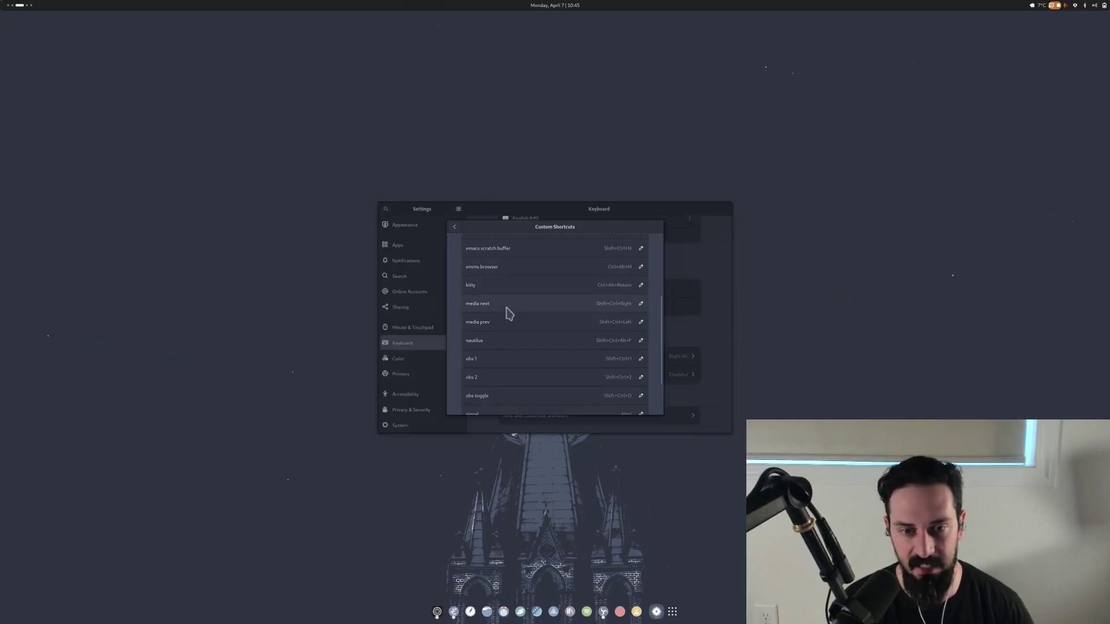
scroll(514, 344, down, 2)
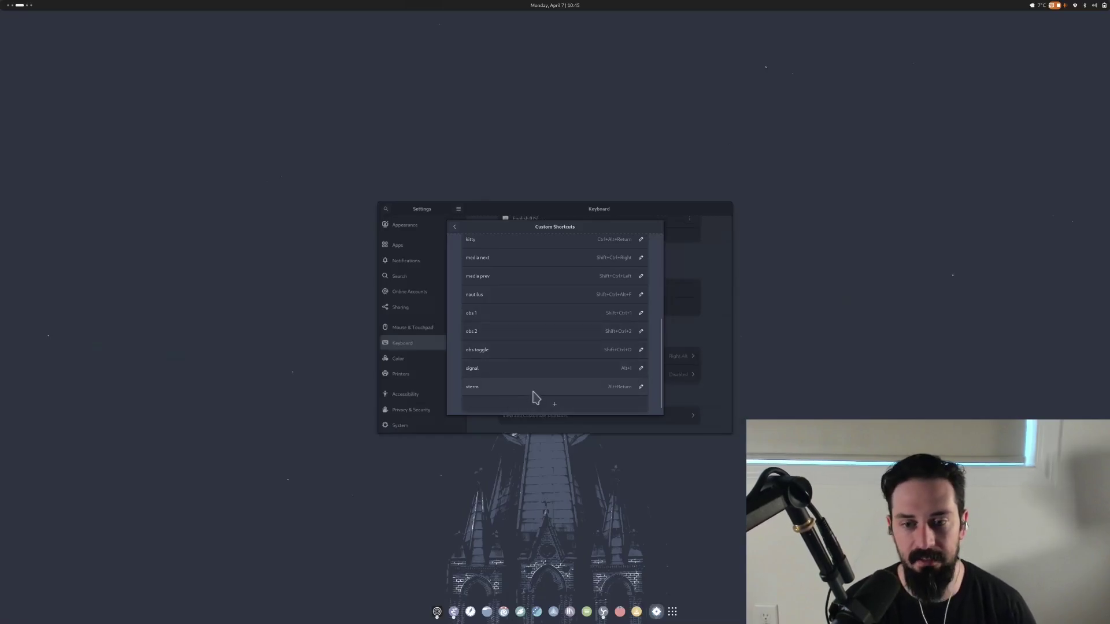
click(454, 227)
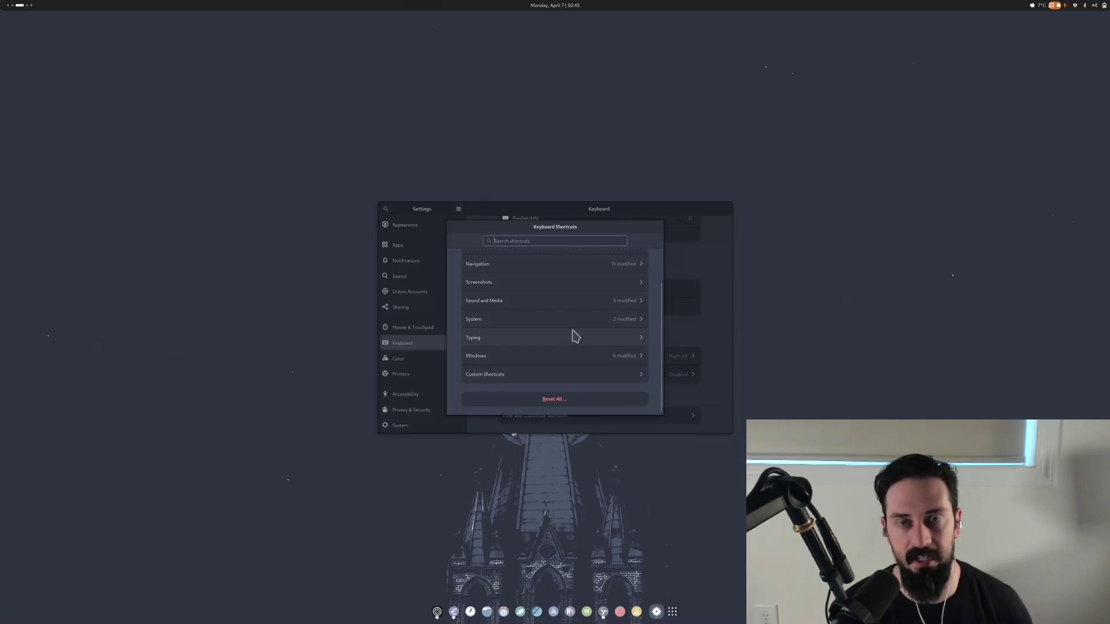
Close the Keyboard Shortcuts window and bring up the full-screen vterm with Super+Return.
key(Escape)
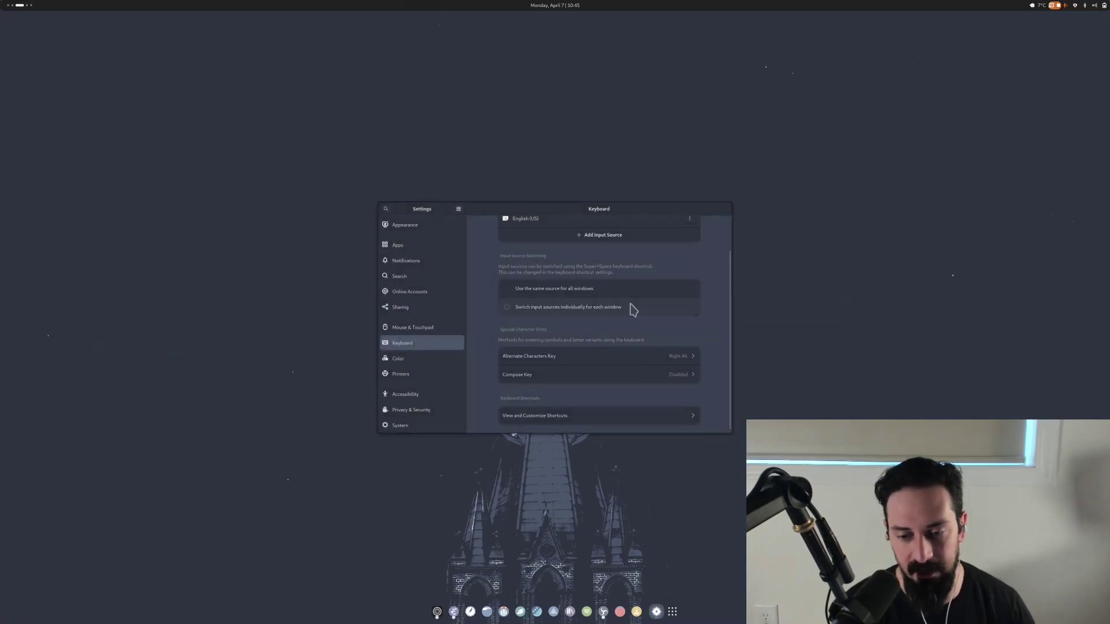
key(super+Return)
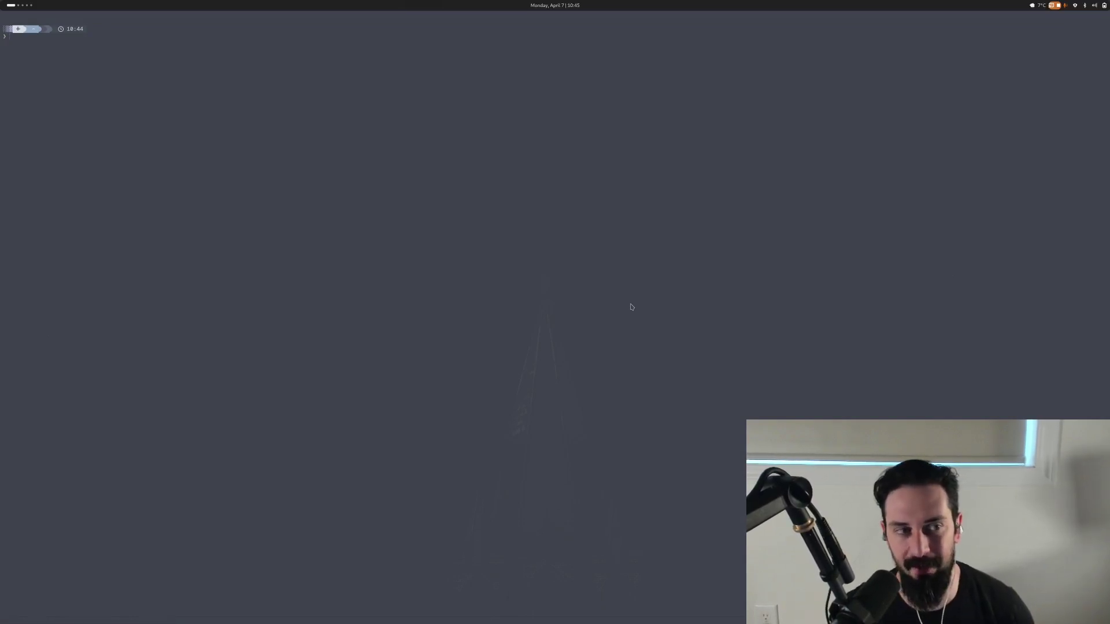
Add a second vterm pane on the right; open and discard a compose buffer on the left.
key(super+Return)
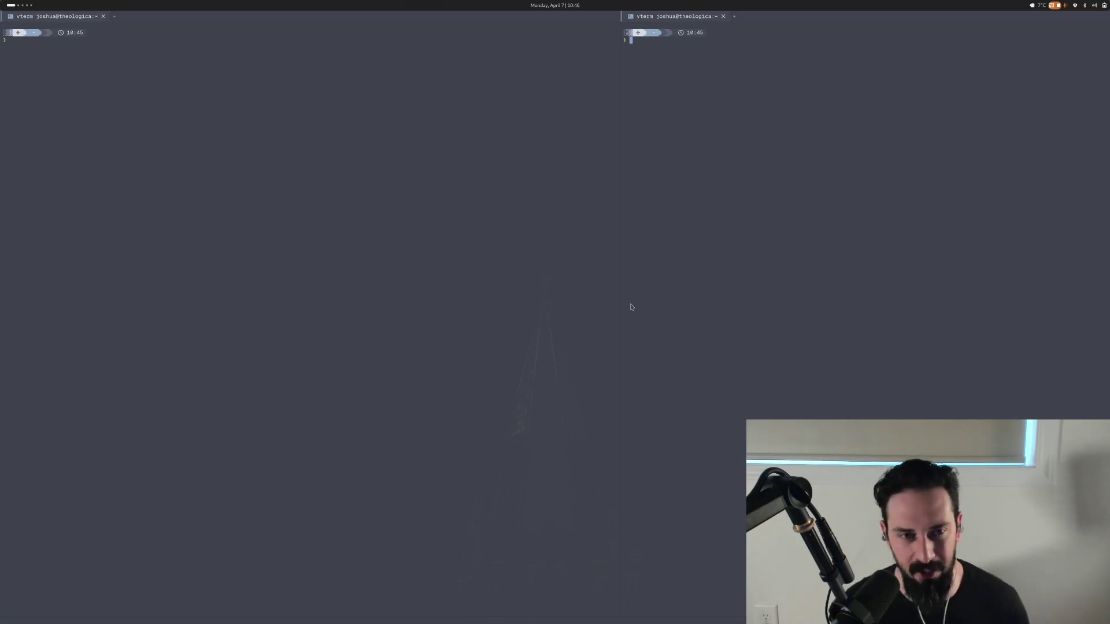
key(super+c)
key(ctrl+c)
key(ctrl+c)
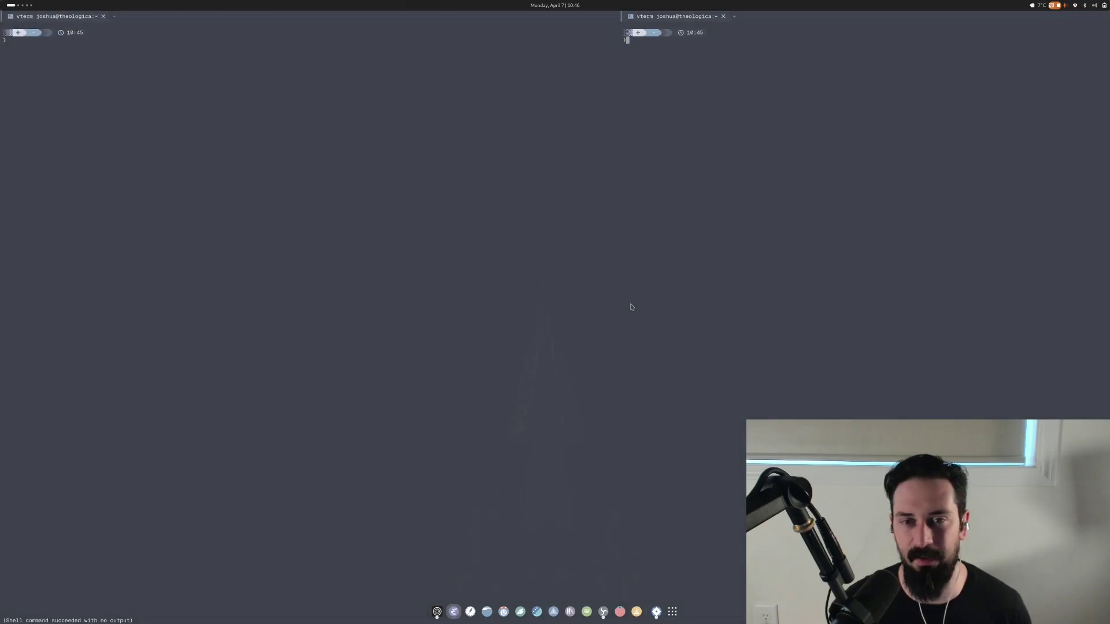